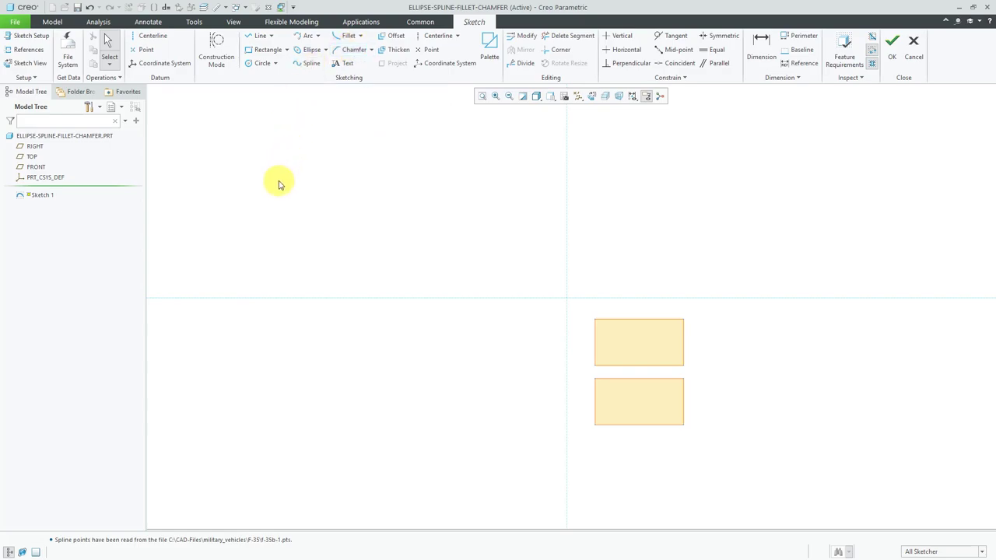
Draw a tilted axis-ends ellipse from two major-axis endpoints plus a minor-axis width point, upper left.
click(634, 97)
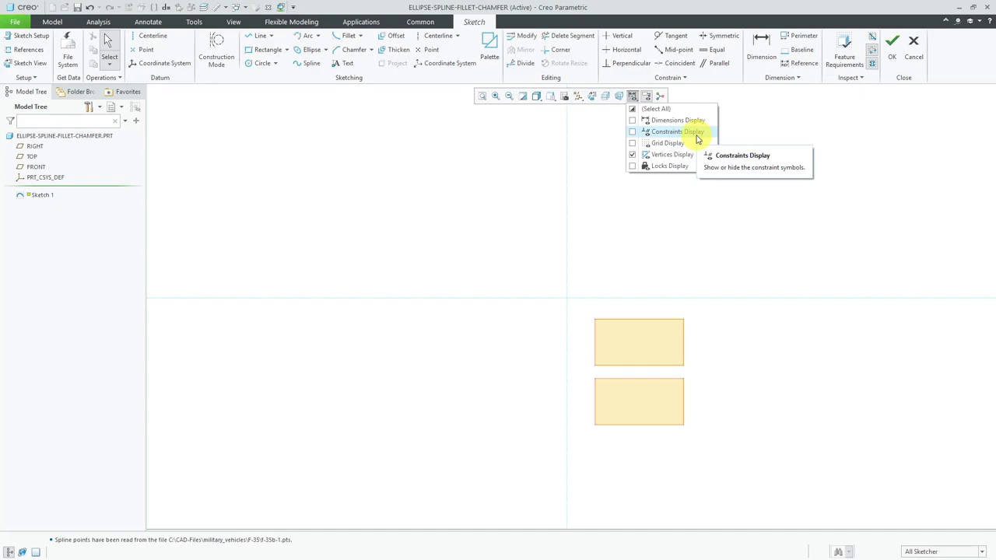
click(399, 220)
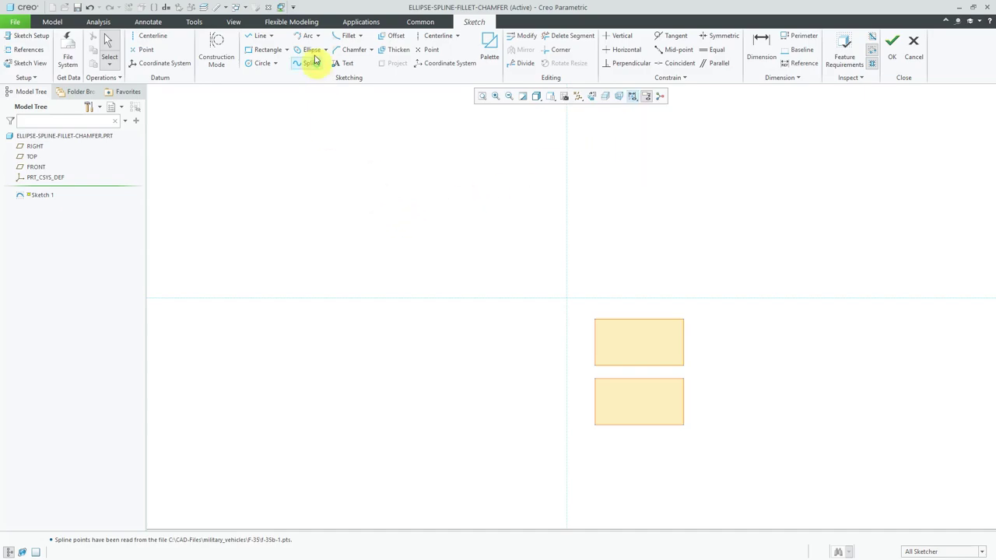
click(327, 51)
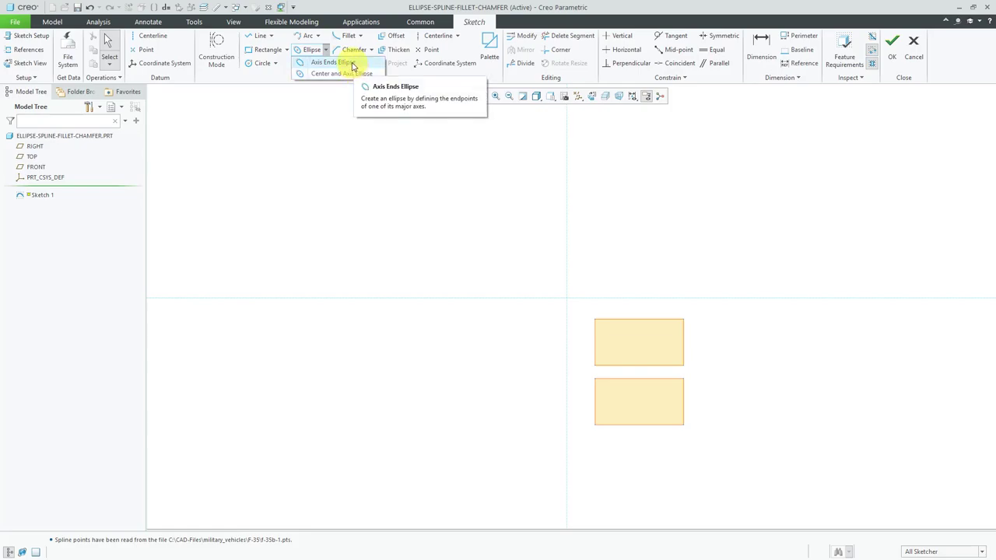
click(354, 65)
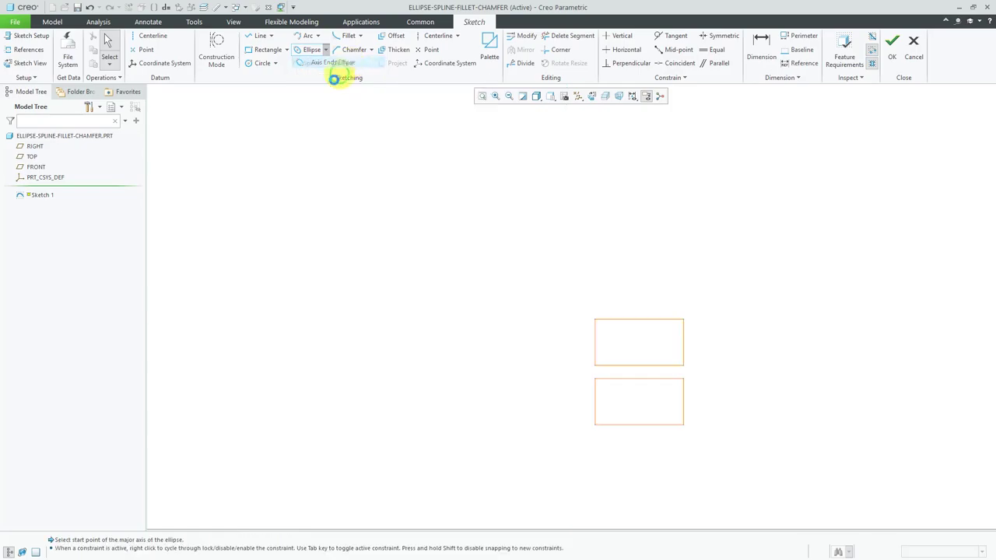
click(286, 137)
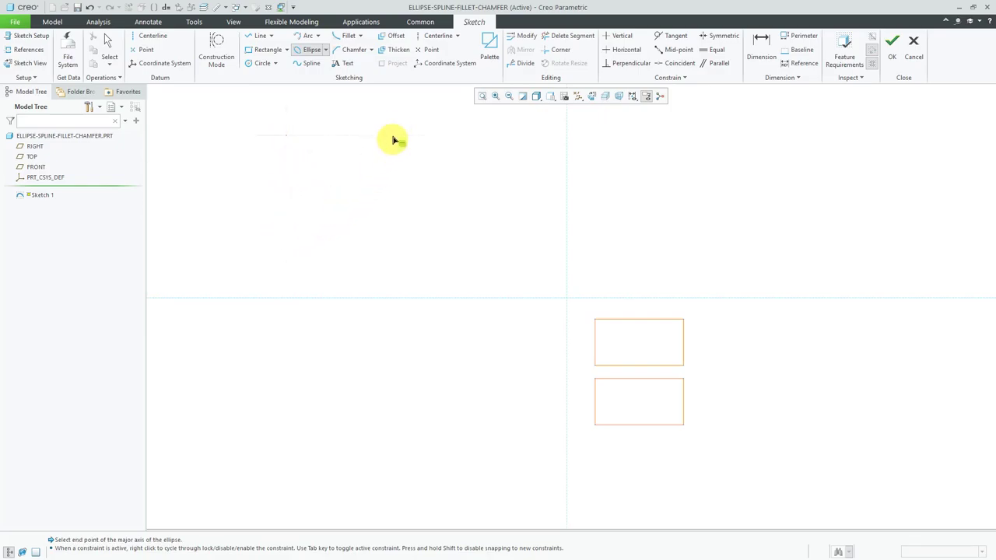
click(365, 249)
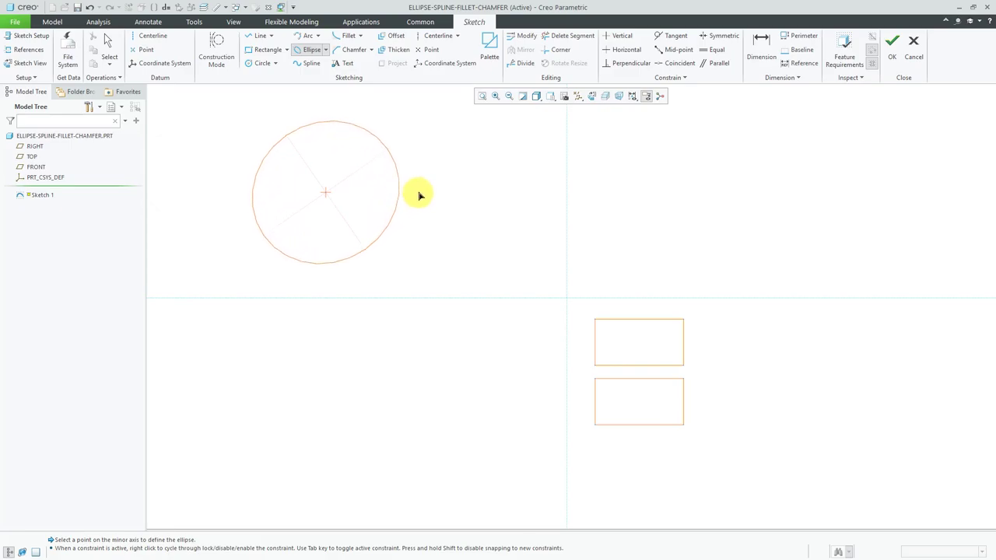
click(366, 200)
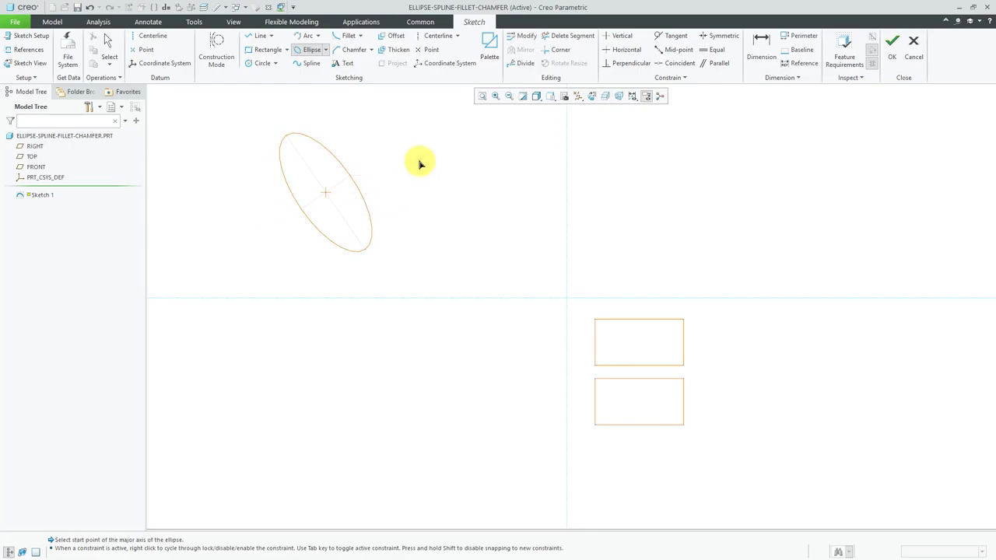
Draw a center-and-axis ellipse tilted the opposite way, to the right of the first ellipse.
click(327, 50)
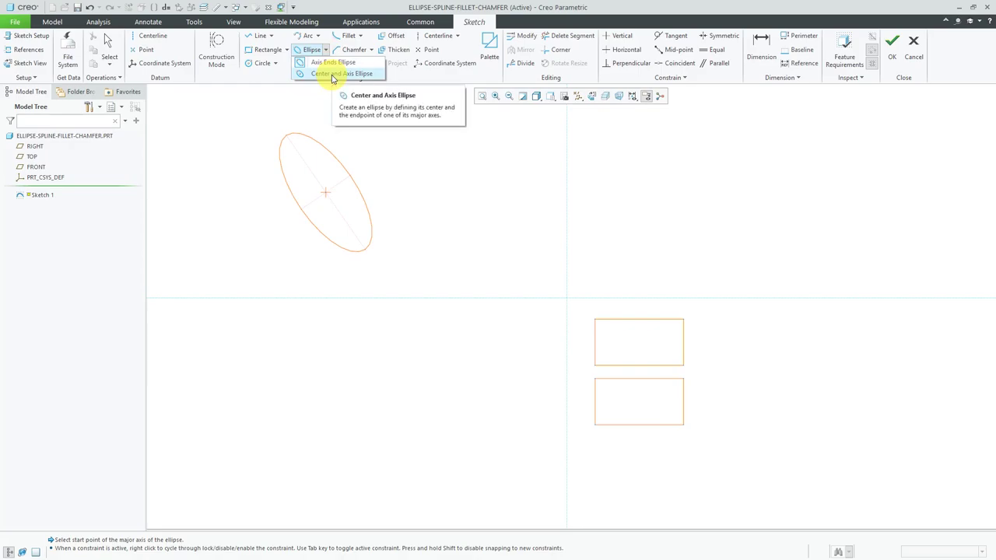
click(332, 75)
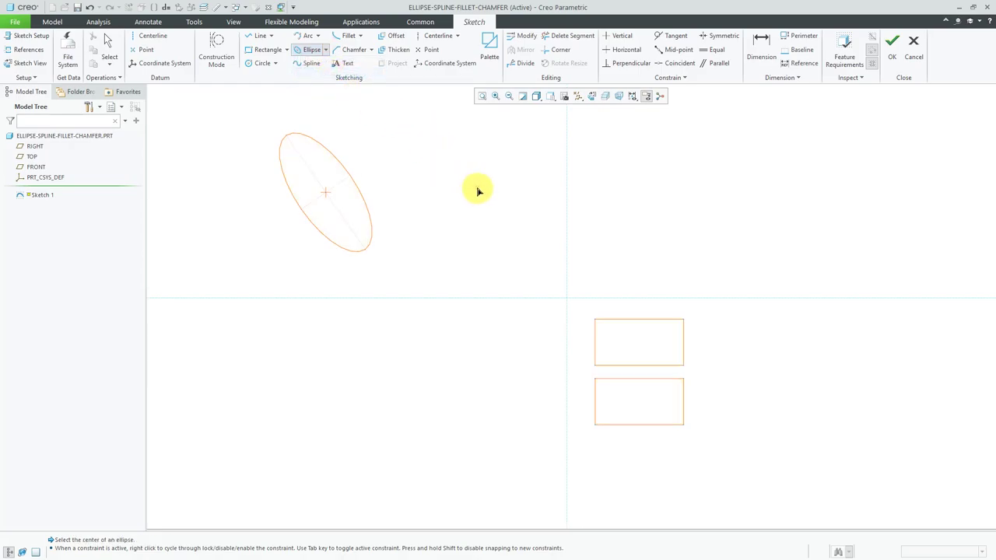
click(473, 181)
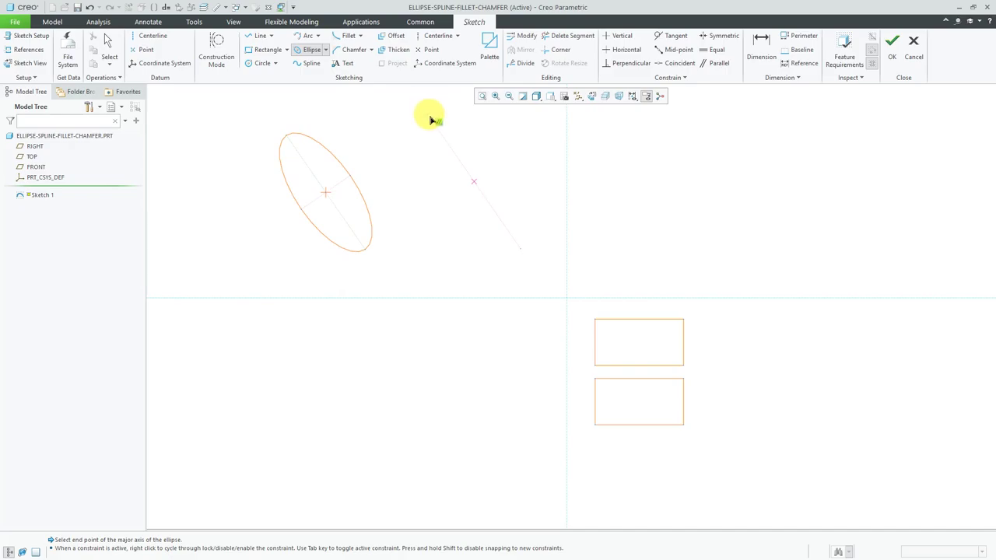
click(527, 129)
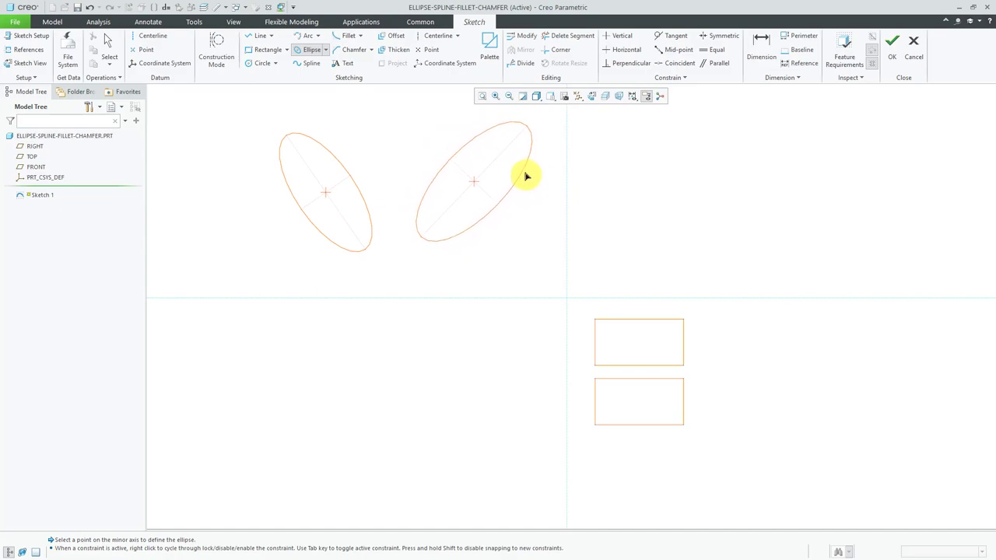
click(529, 188)
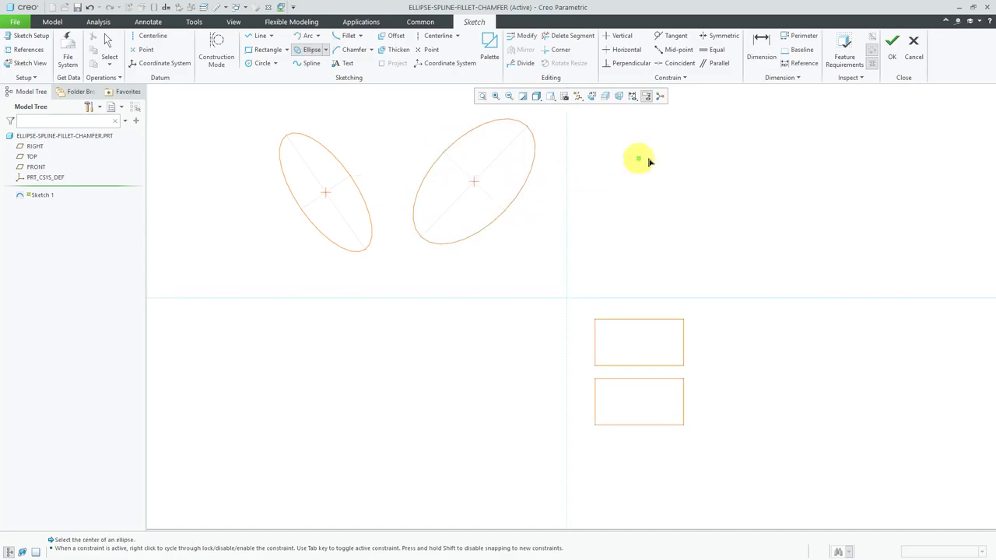
middle_click(687, 155)
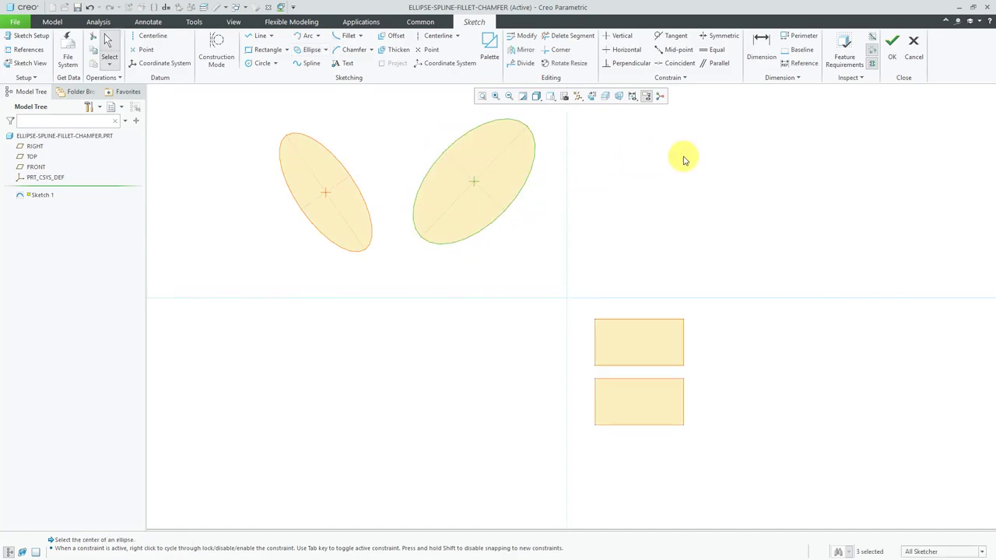
Zoom in and pan to the two rectangles, then show the fillet type options.
scroll(720, 366, up, 1)
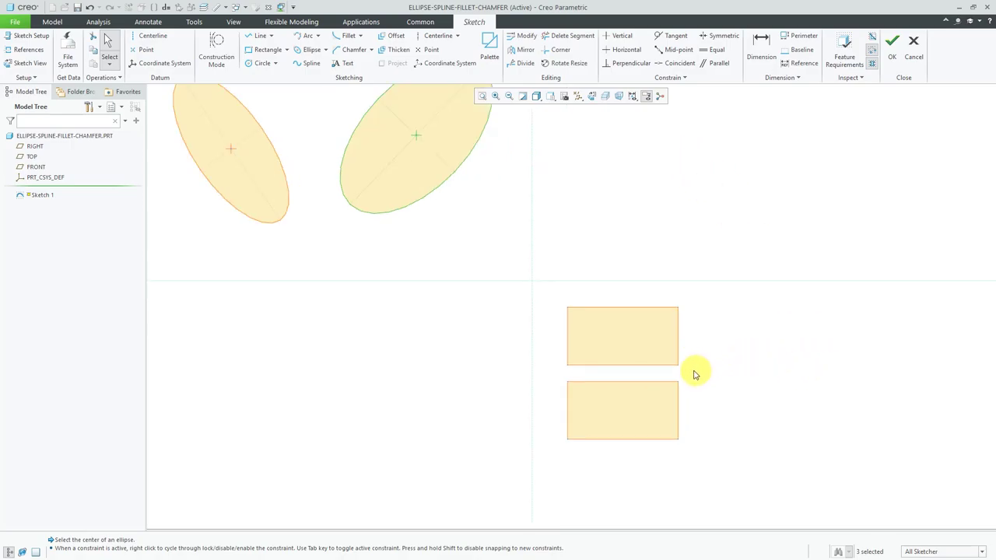
scroll(609, 379, up, 2)
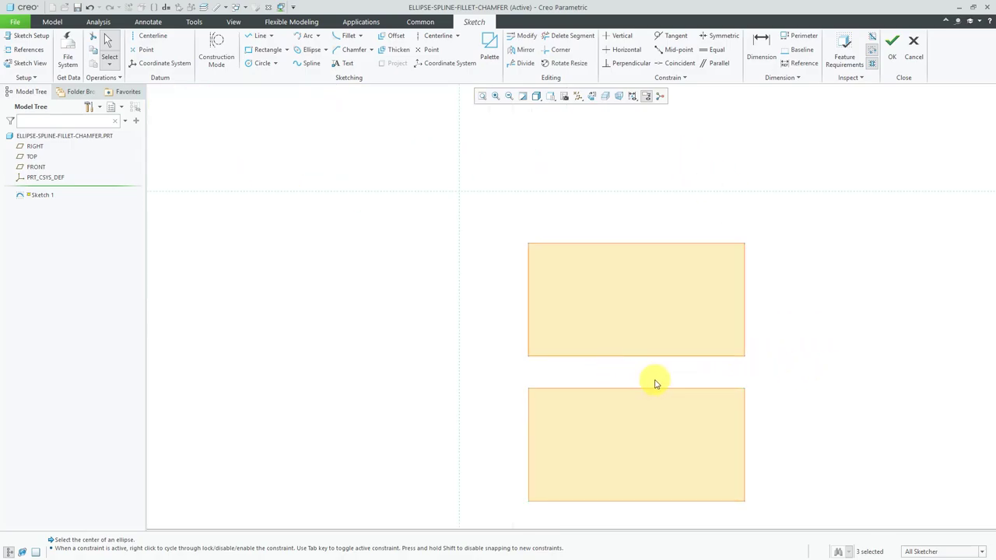
shift+middle_drag(653, 382, 584, 342)
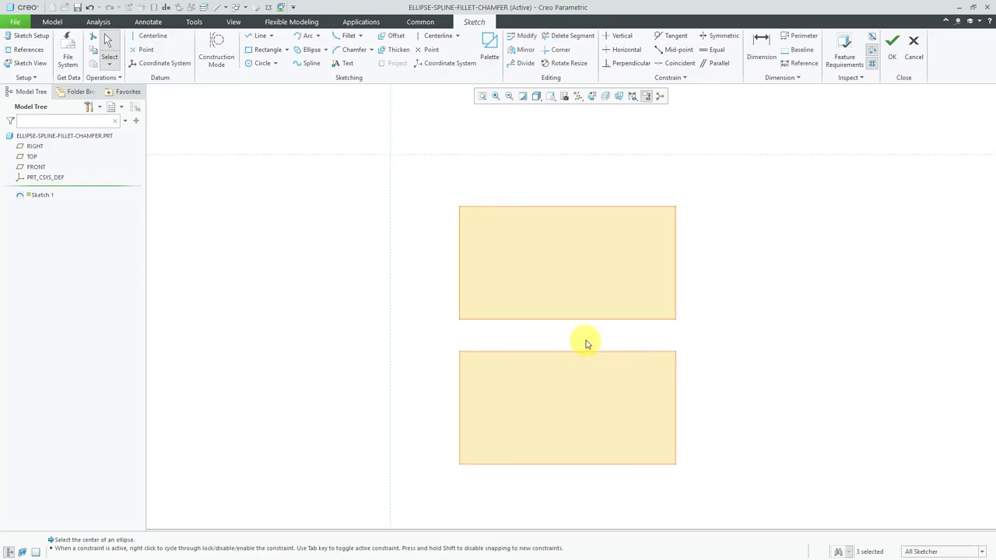
click(363, 36)
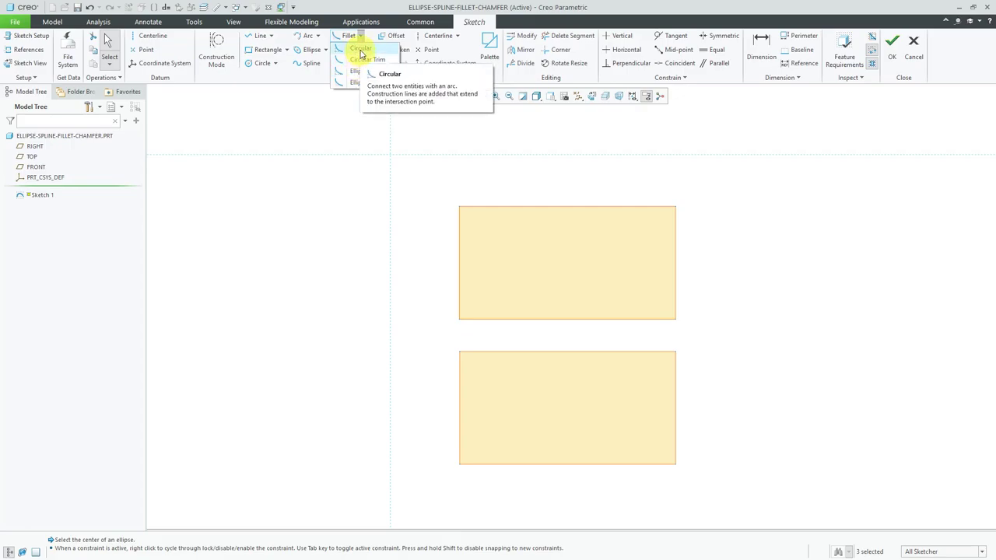
Add a circular fillet between the upper rectangle's left and top edges at its top-left corner.
click(360, 51)
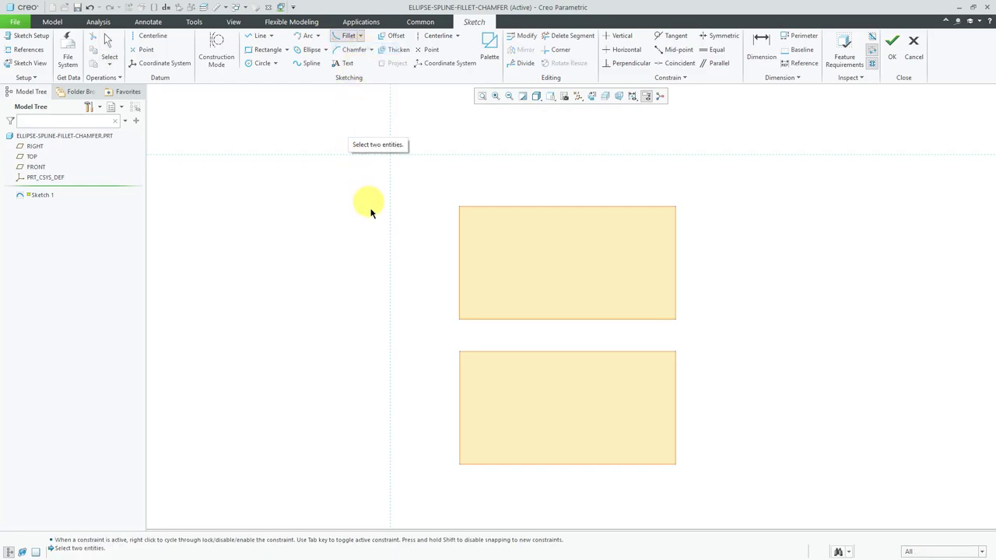
click(458, 238)
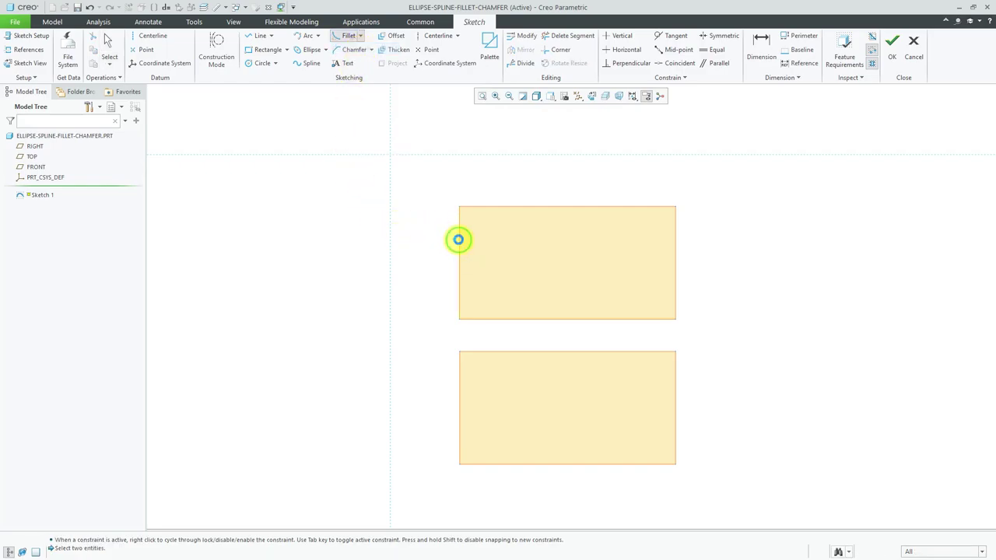
click(501, 207)
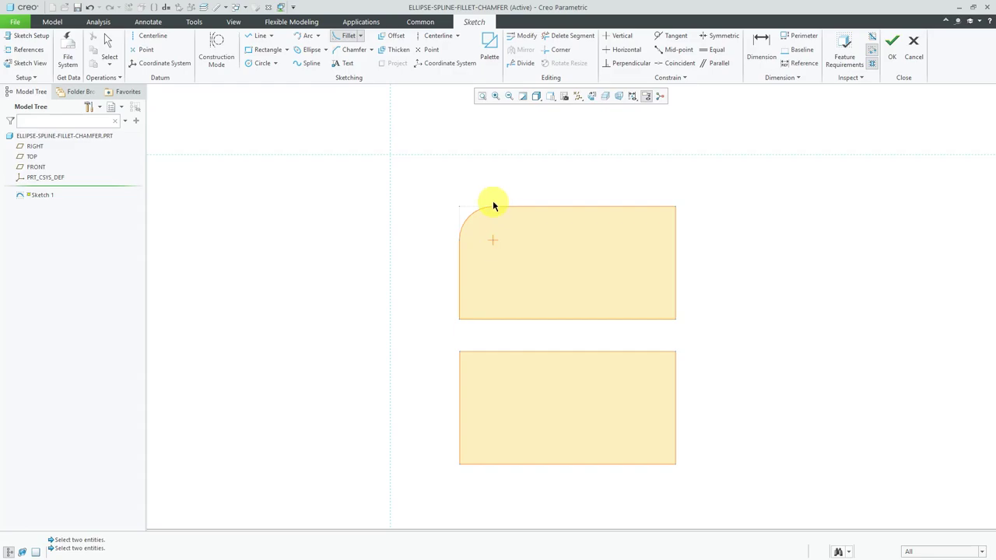
scroll(492, 202, up, 3)
scroll(473, 378, up, 1)
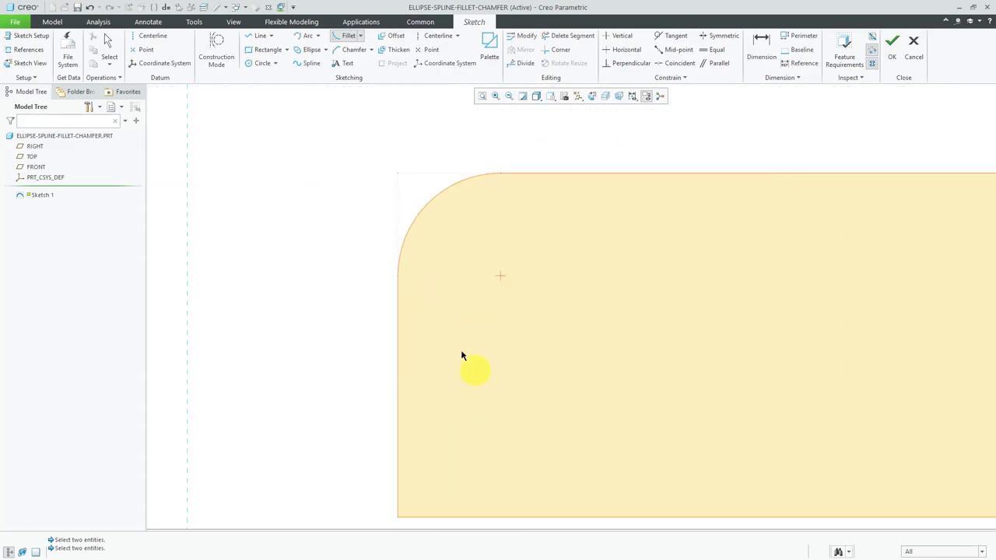
middle_click(333, 246)
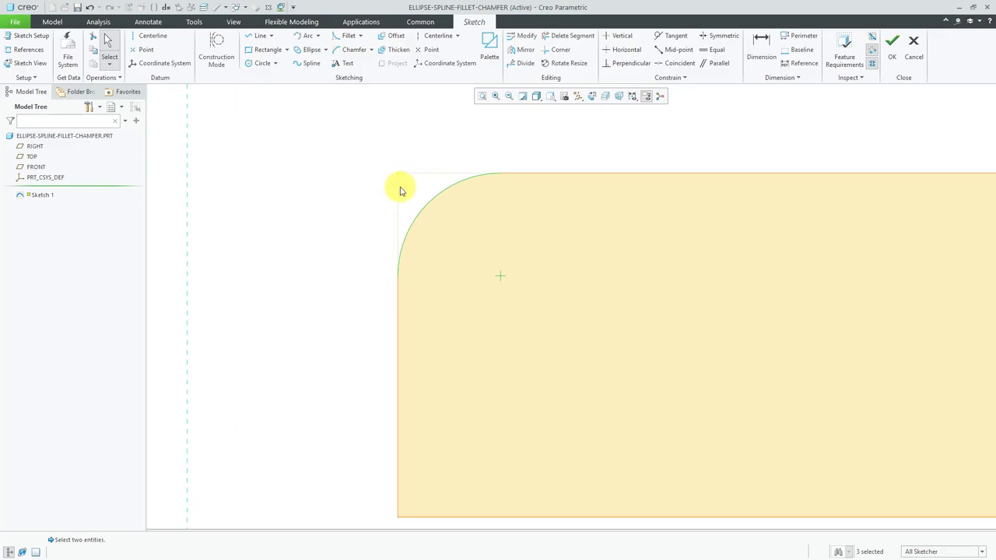
click(360, 37)
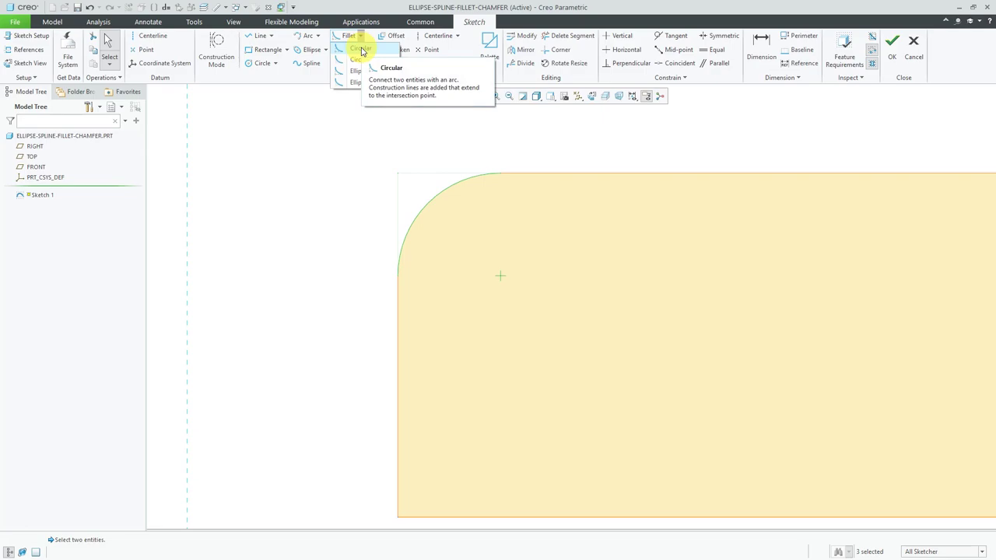
Add a circular-trim fillet between the upper rectangle's top and right edges at its top-right corner.
click(272, 184)
scroll(272, 184, down, 4)
scroll(529, 182, up, 2)
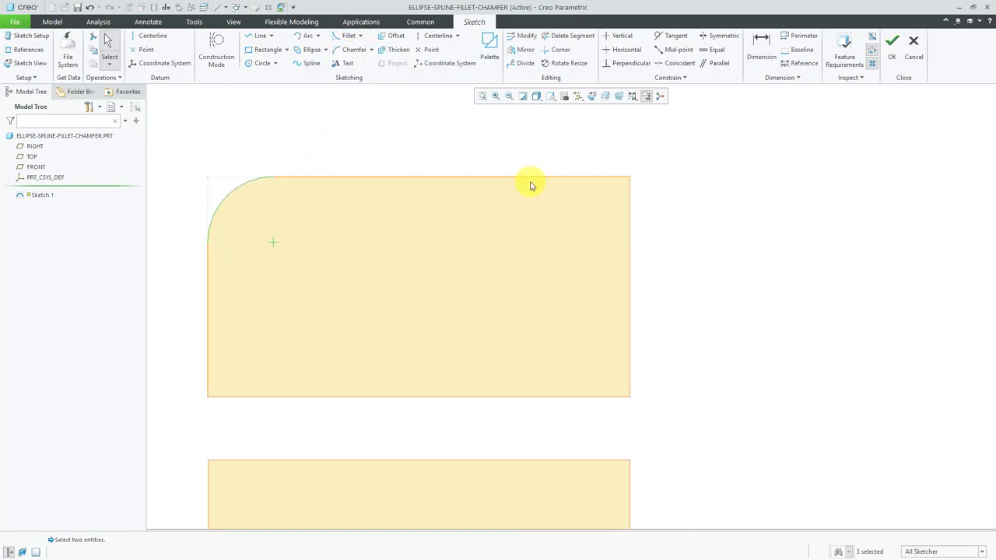
click(361, 37)
click(365, 62)
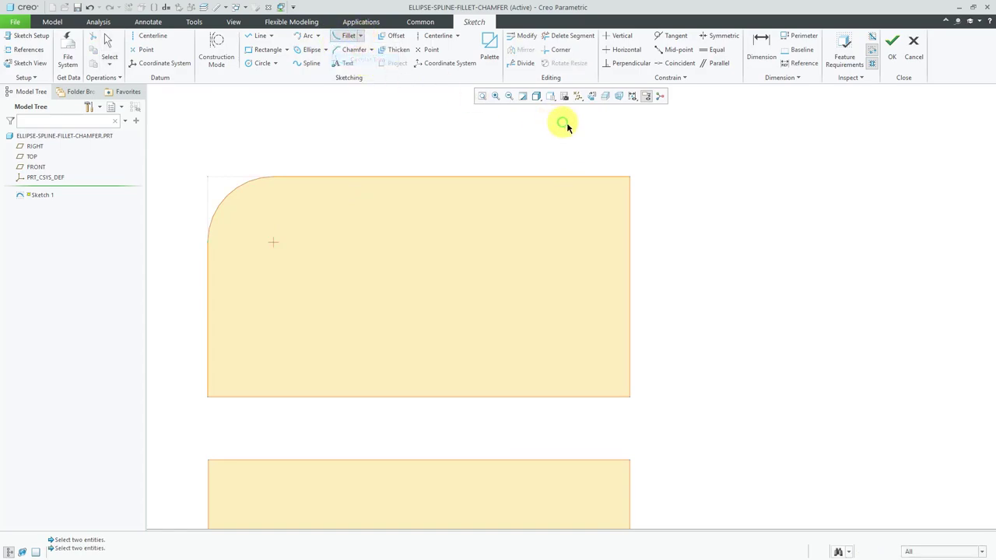
click(560, 176)
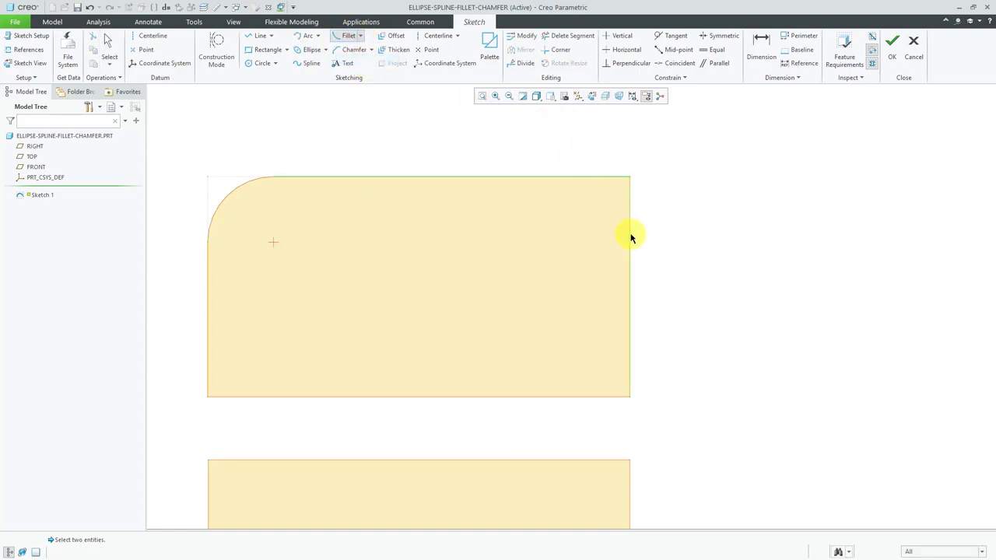
click(629, 236)
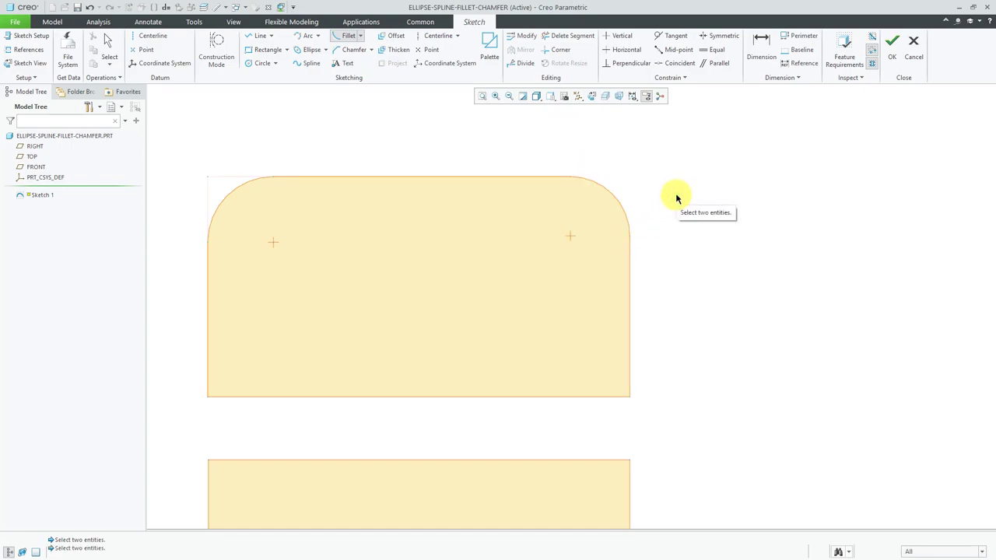
key(Escape)
click(619, 189)
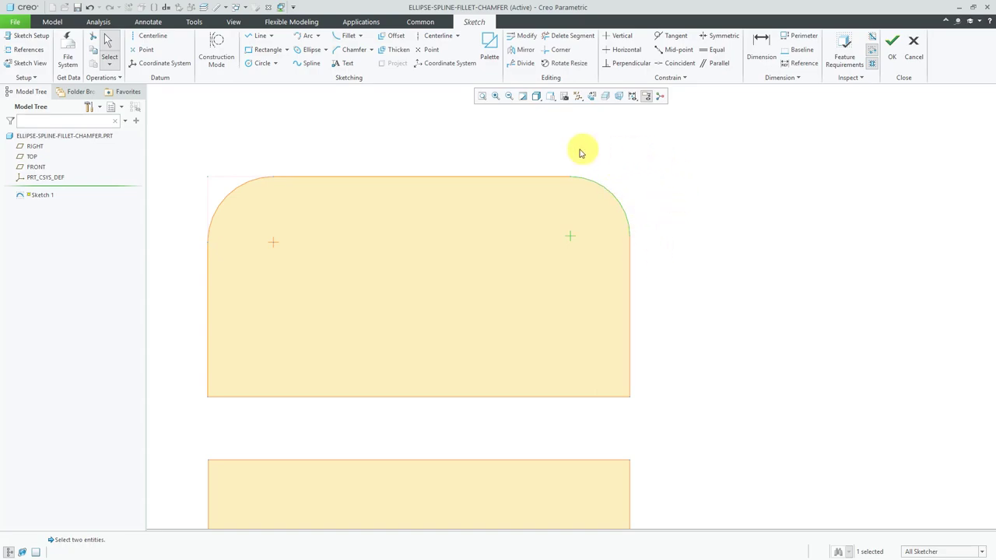
click(361, 36)
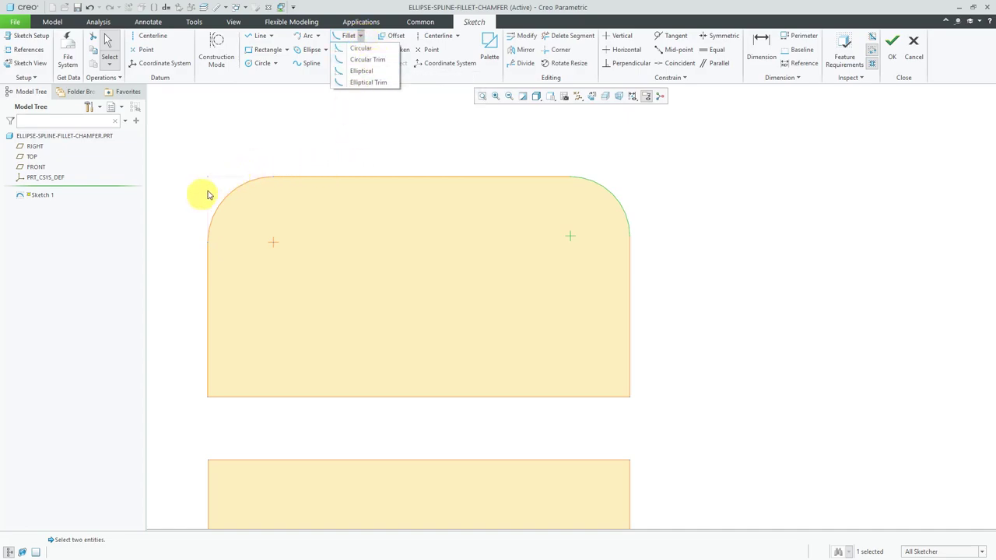
click(271, 147)
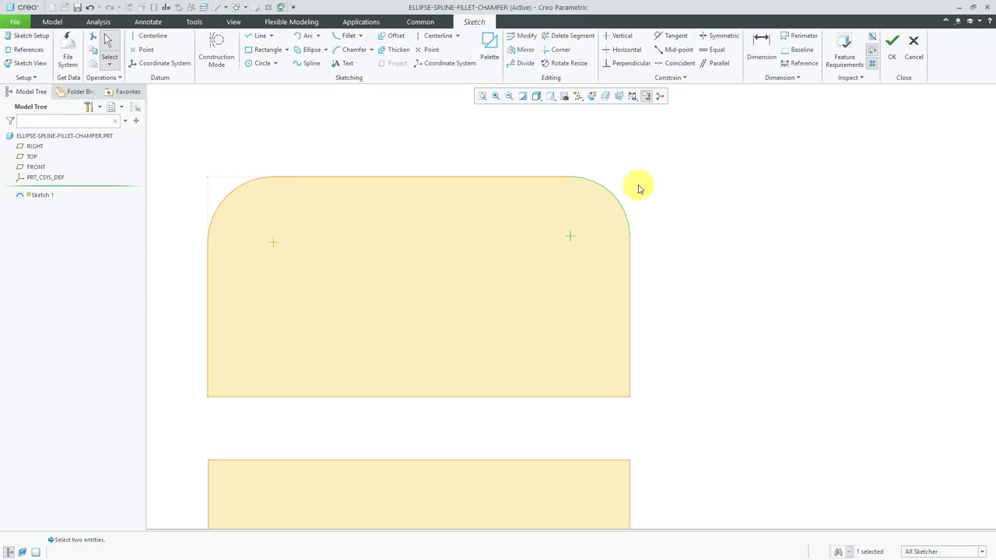
Place a sketch point at the upper rectangle's top-right virtual corner.
click(432, 49)
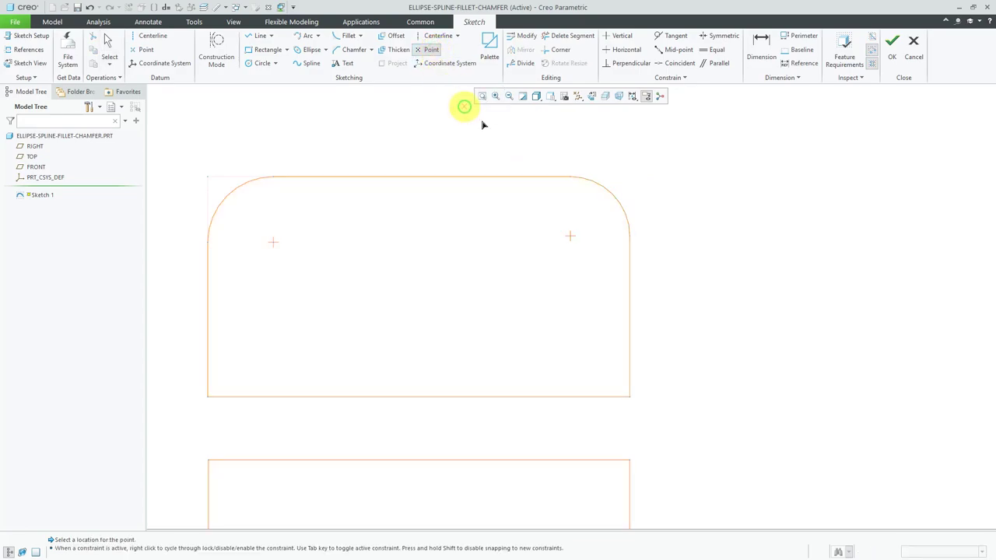
click(630, 178)
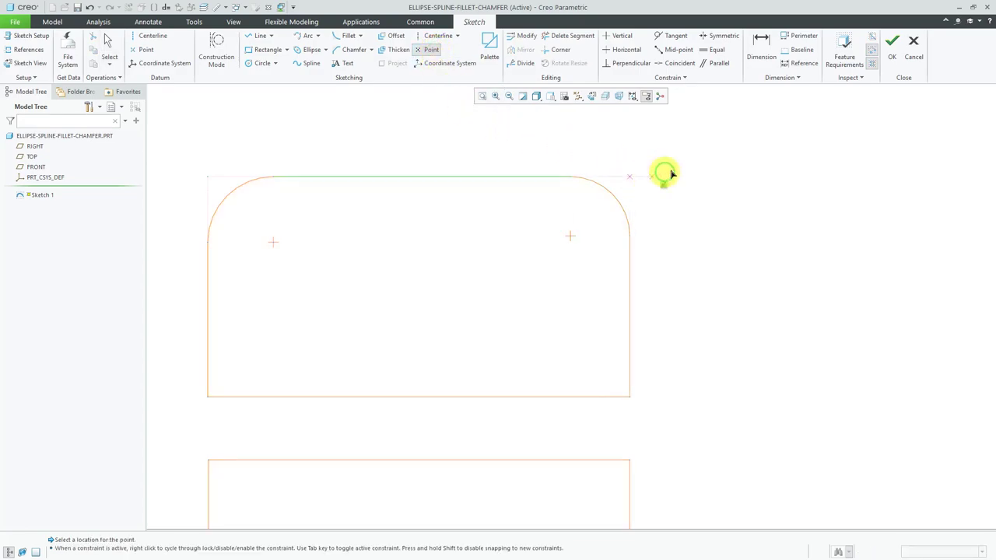
middle_click(709, 151)
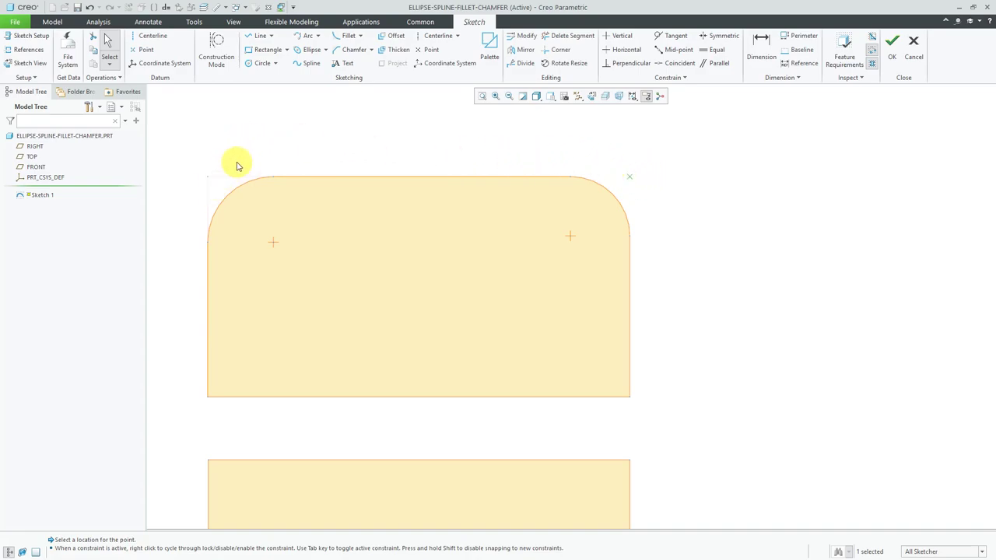
click(630, 177)
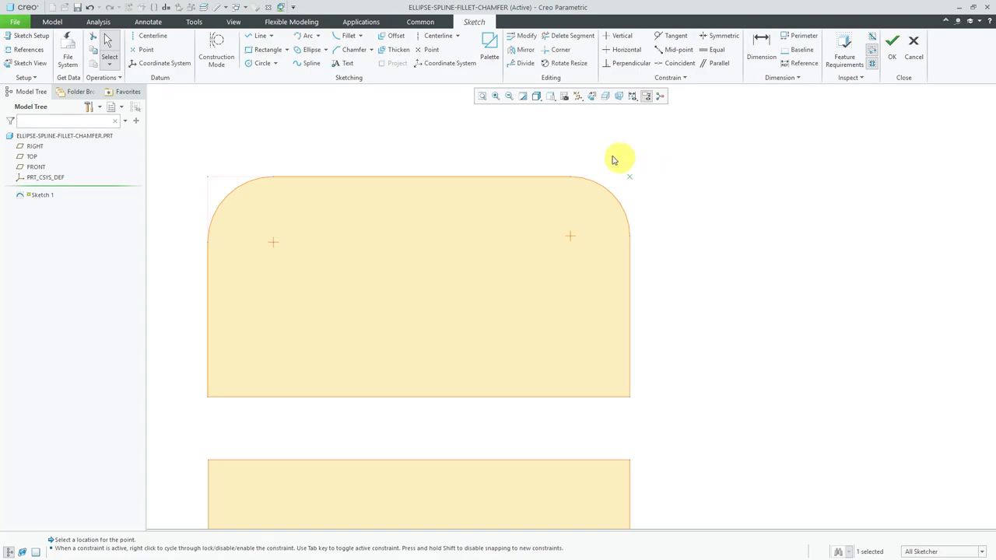
click(361, 38)
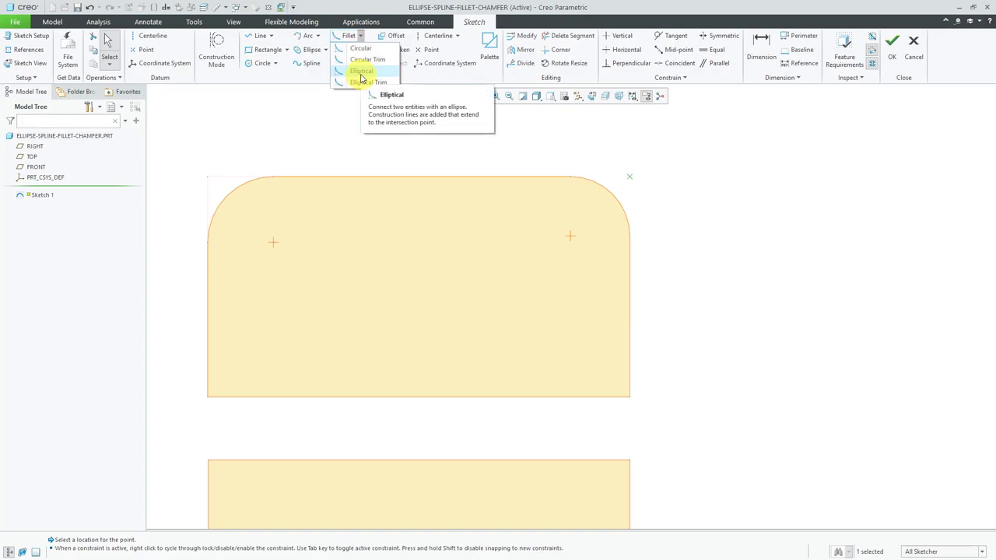
Add an elliptical fillet between the left and bottom edges, keeping its construction lines.
click(361, 73)
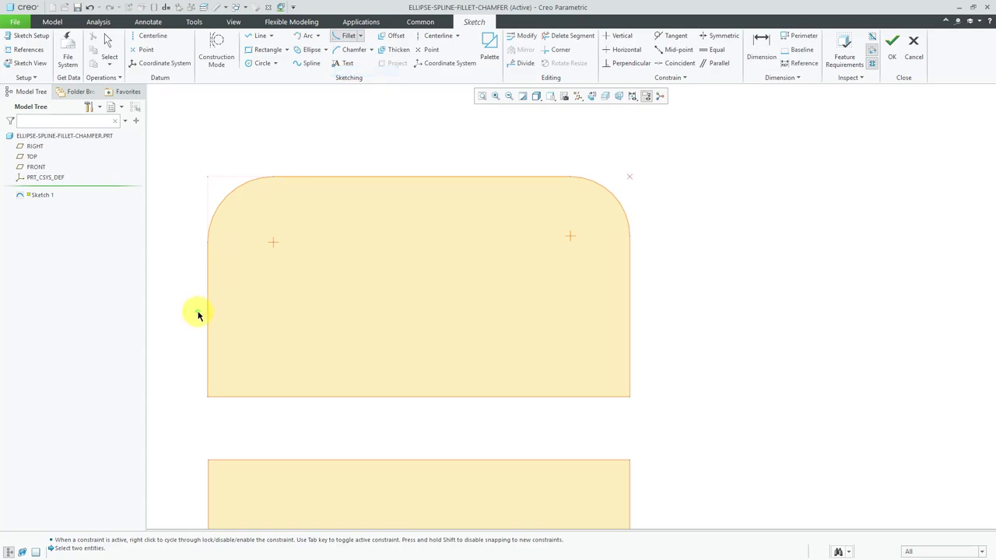
click(208, 342)
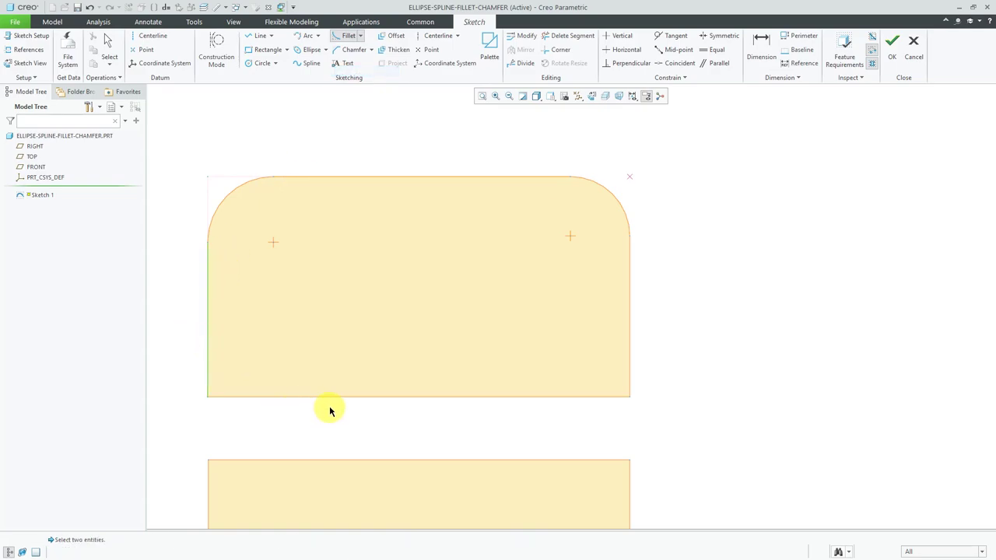
click(352, 397)
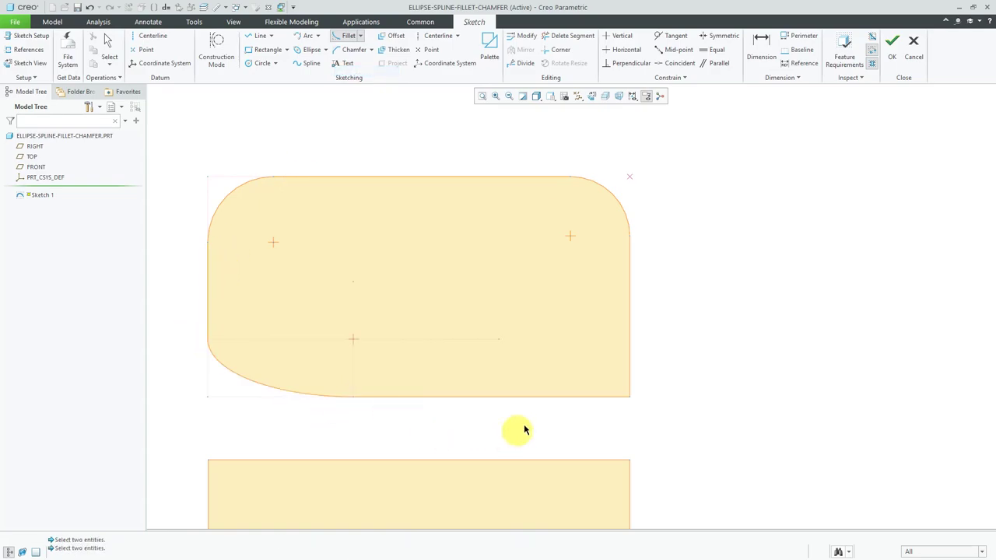
middle_click(728, 333)
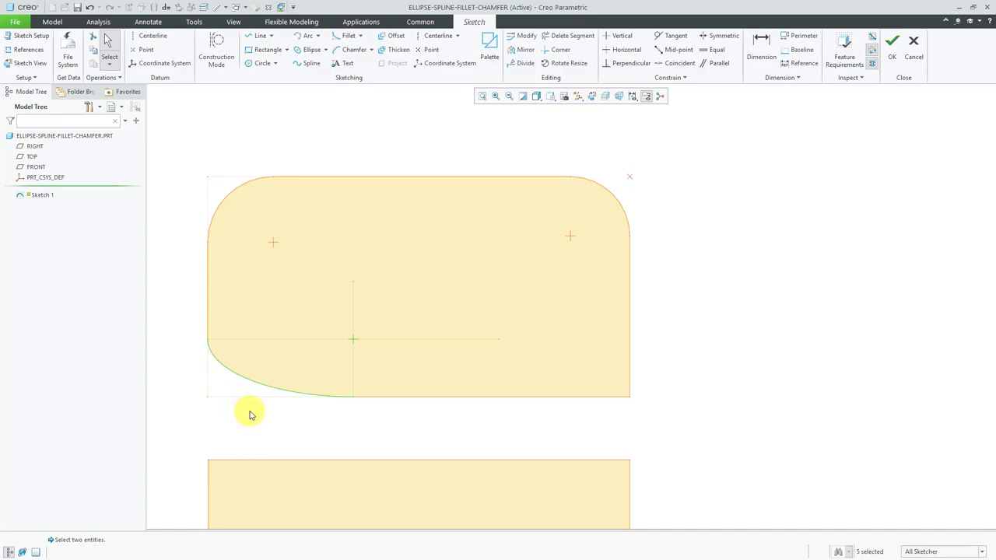
Add an elliptical-trim fillet between the upper rectangle's right and bottom edges.
click(362, 36)
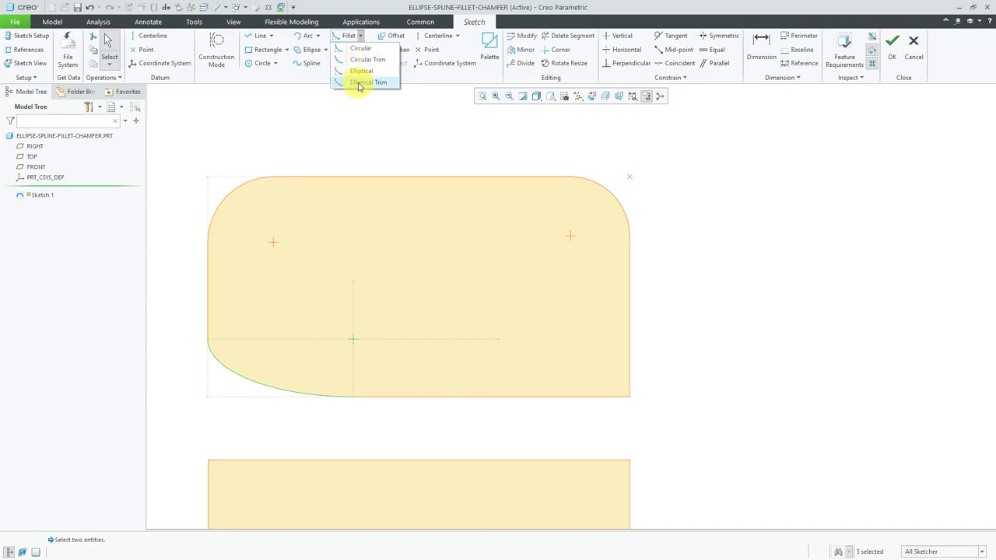
click(359, 83)
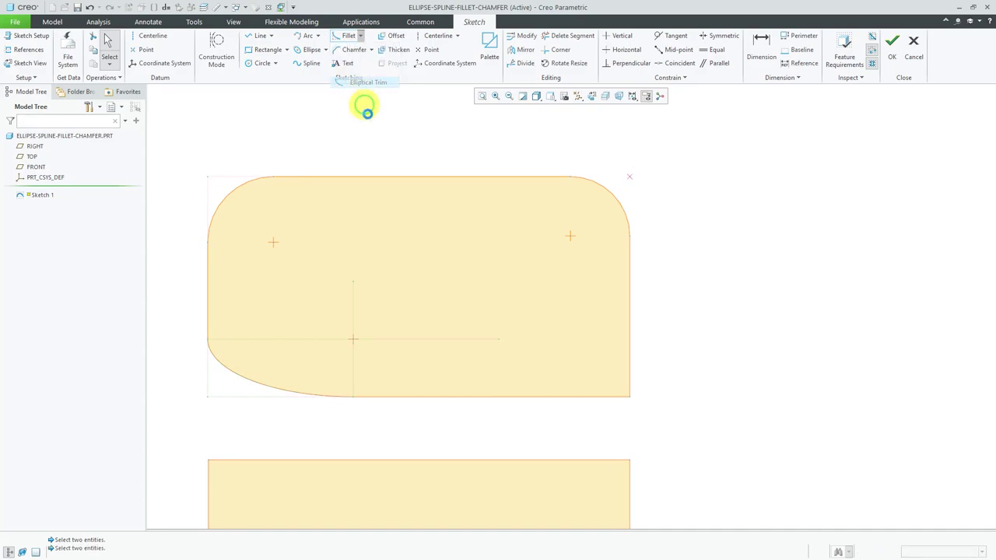
click(630, 287)
click(575, 397)
middle_click(673, 342)
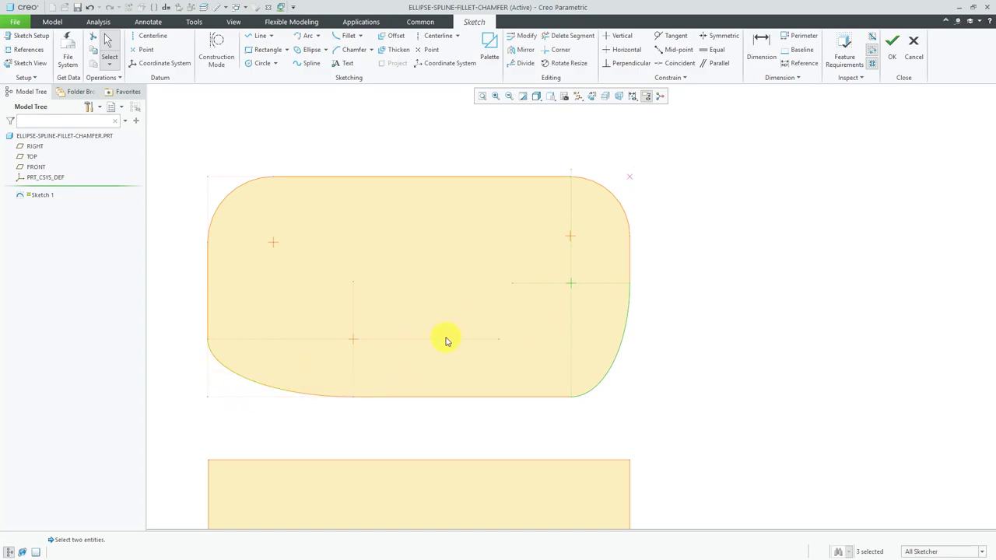
Chamfer the lower rectangle's bottom-left corner between its left and bottom edges.
shift+middle_drag(447, 363, 513, 206)
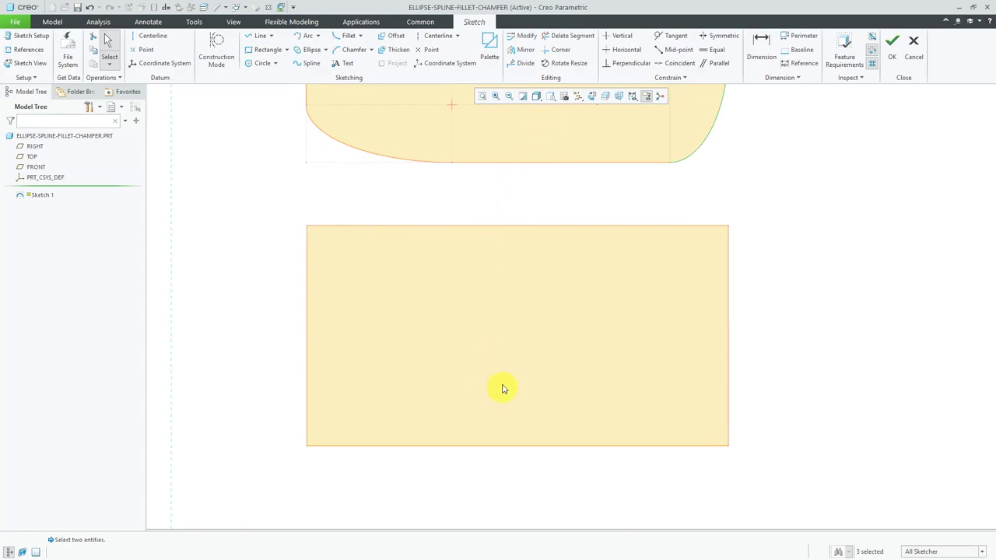
mouse_move(503, 387)
shift+middle_down()
mouse_move(505, 357)
mouse_move(496, 402)
shift+middle_up()
click(372, 51)
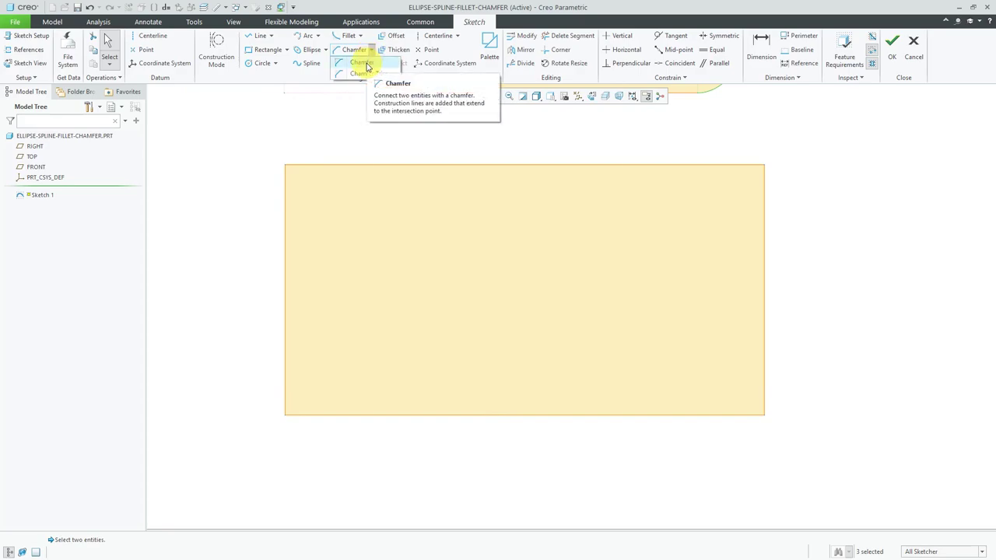
click(367, 66)
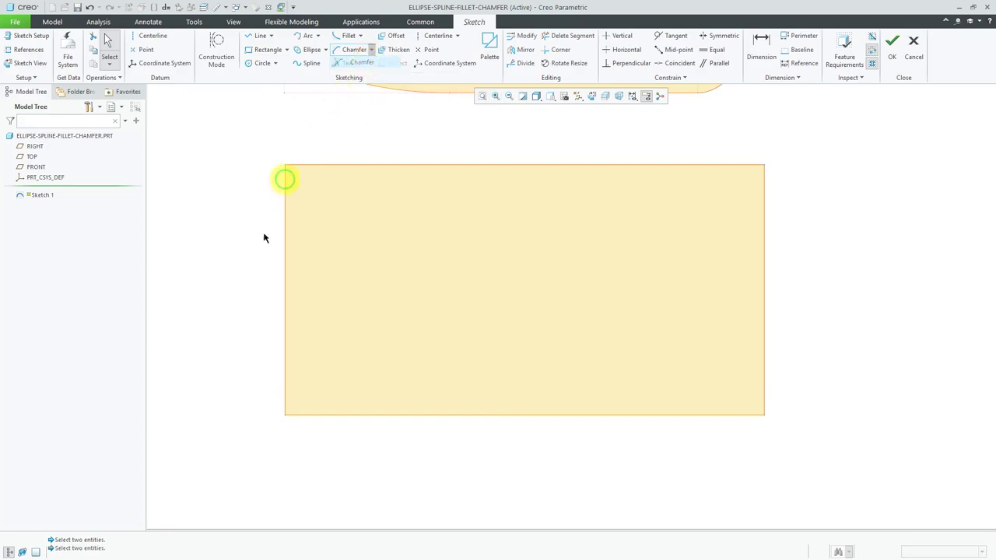
click(286, 359)
click(342, 416)
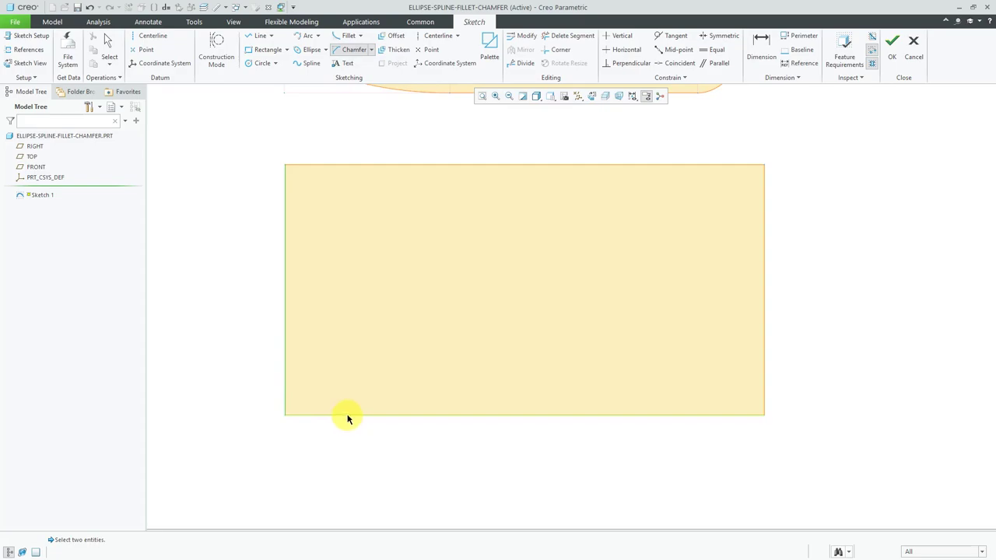
click(346, 416)
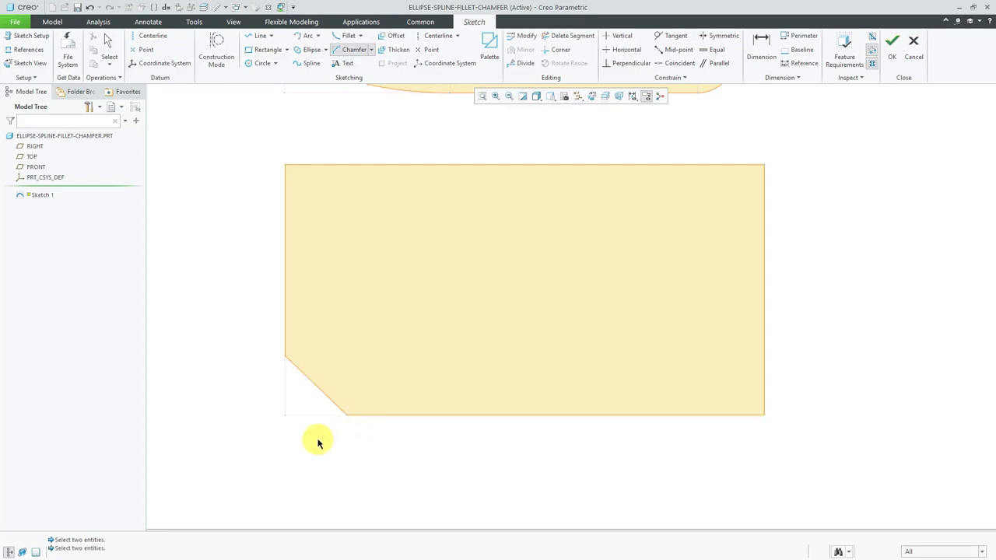
middle_click(315, 437)
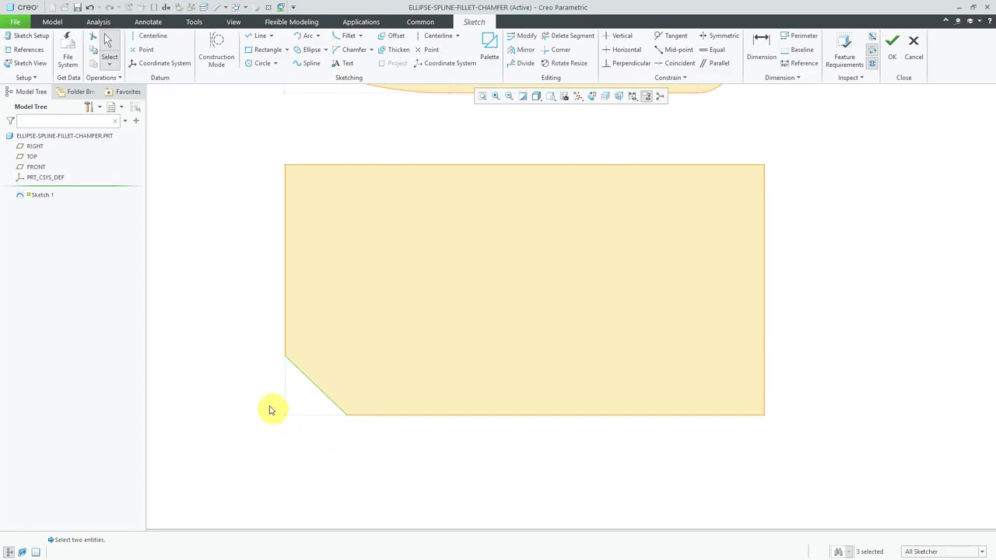
Chamfer the lower rectangle's bottom-right corner between its right and bottom edges.
click(371, 49)
click(369, 66)
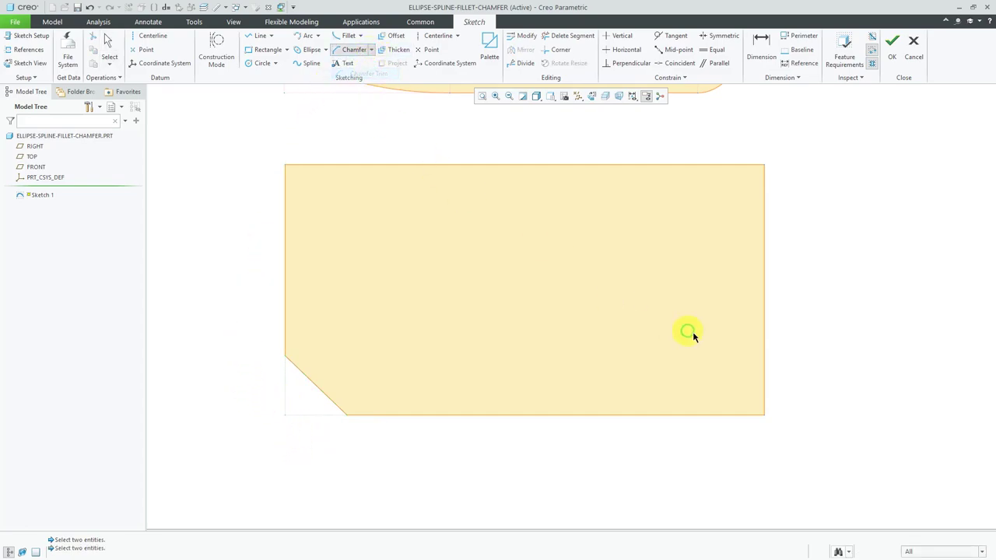
click(763, 323)
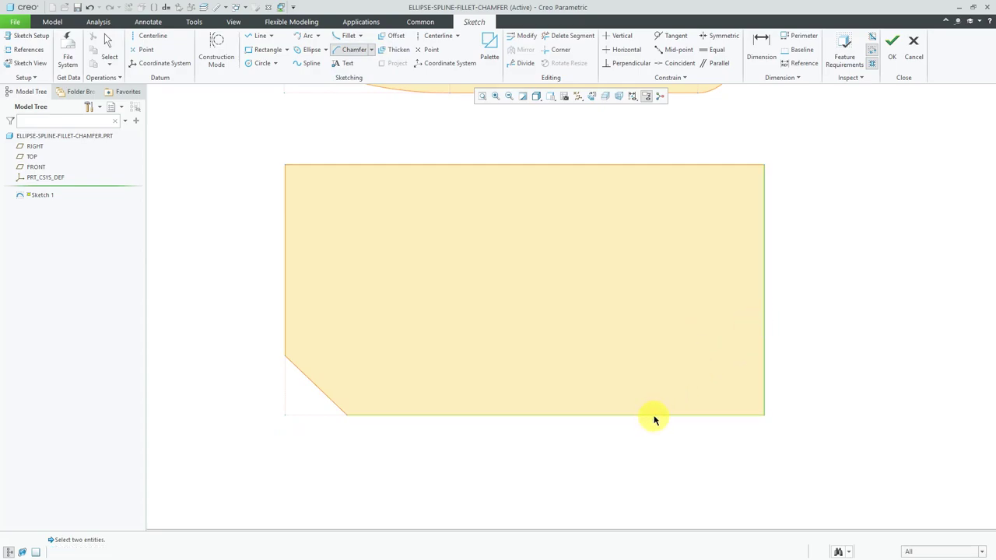
click(654, 416)
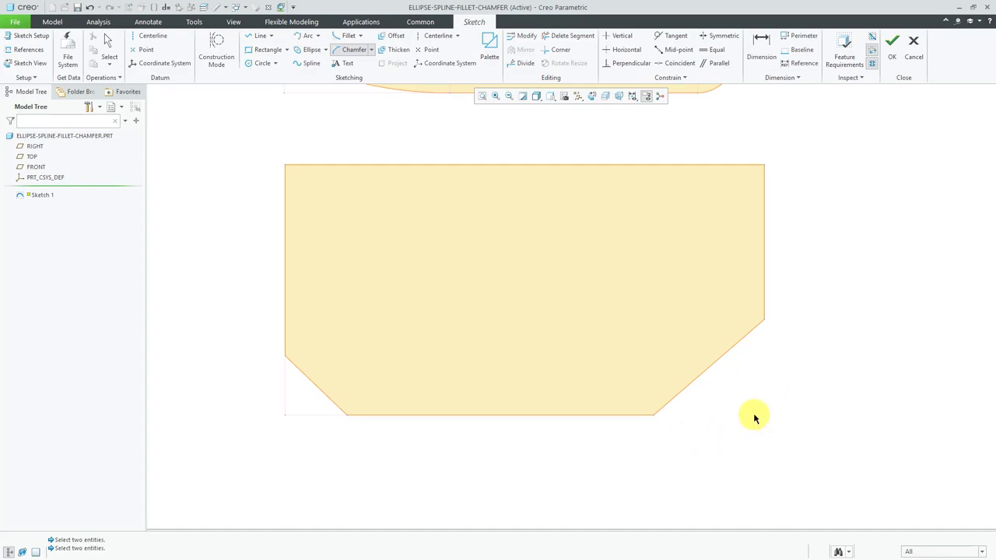
Draw an open wavy spline through five points: start, crest, trough, crest, end, above the shapes.
middle_click(753, 415)
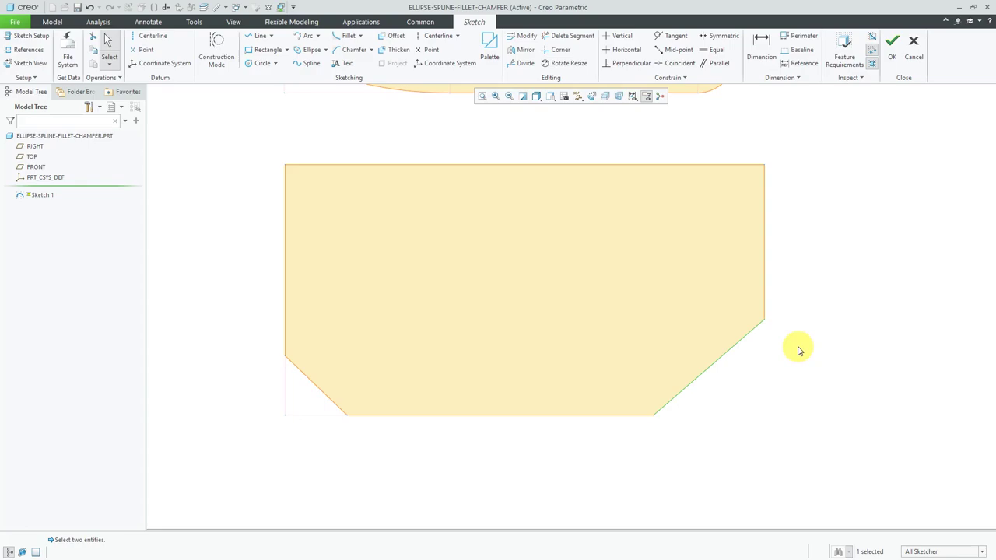
scroll(798, 350, down, 3)
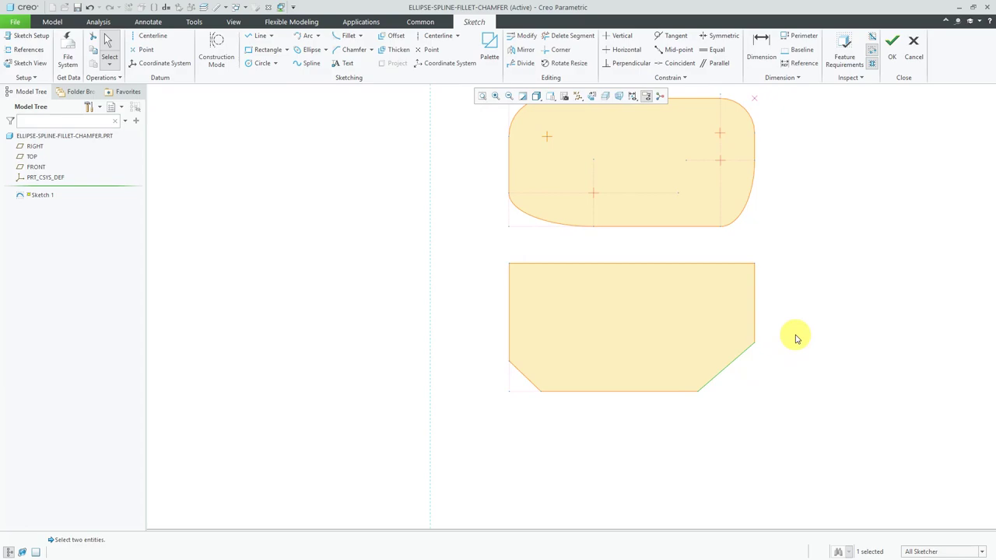
shift+middle_drag(822, 283, 703, 479)
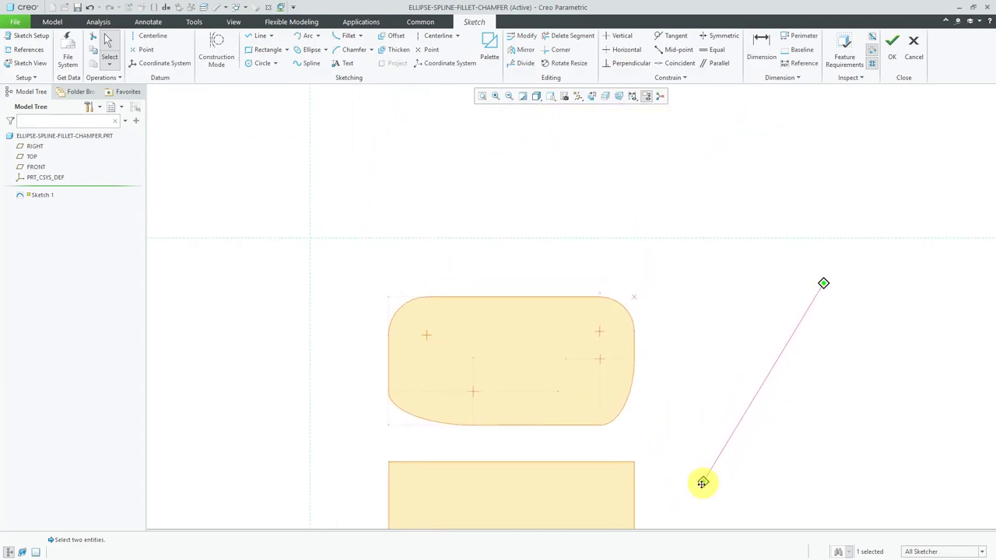
shift+middle_drag(703, 270, 688, 467)
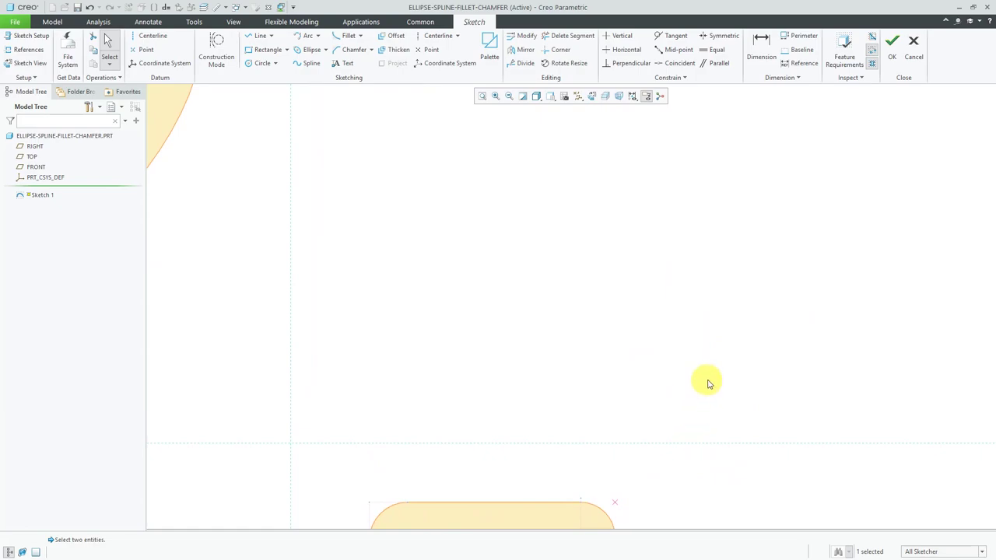
click(311, 66)
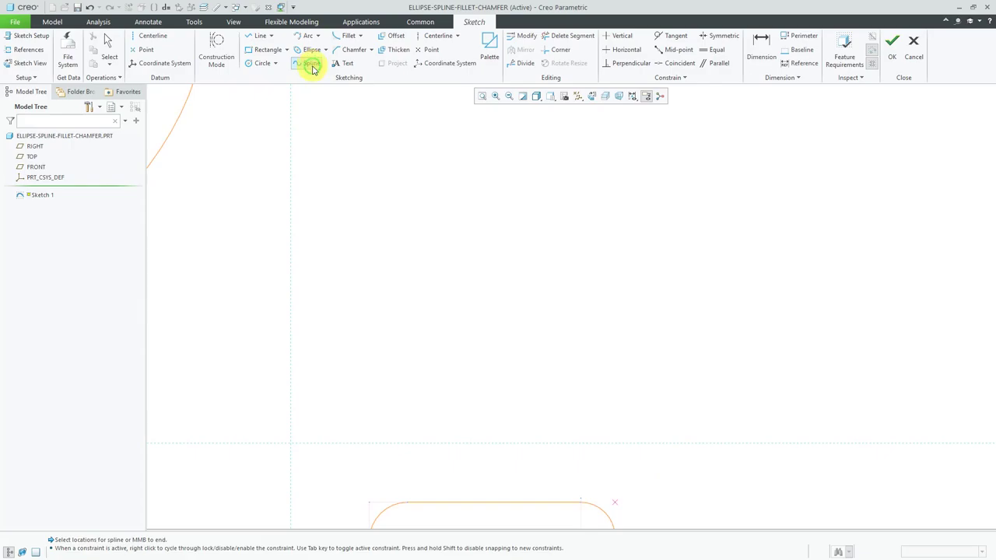
click(356, 242)
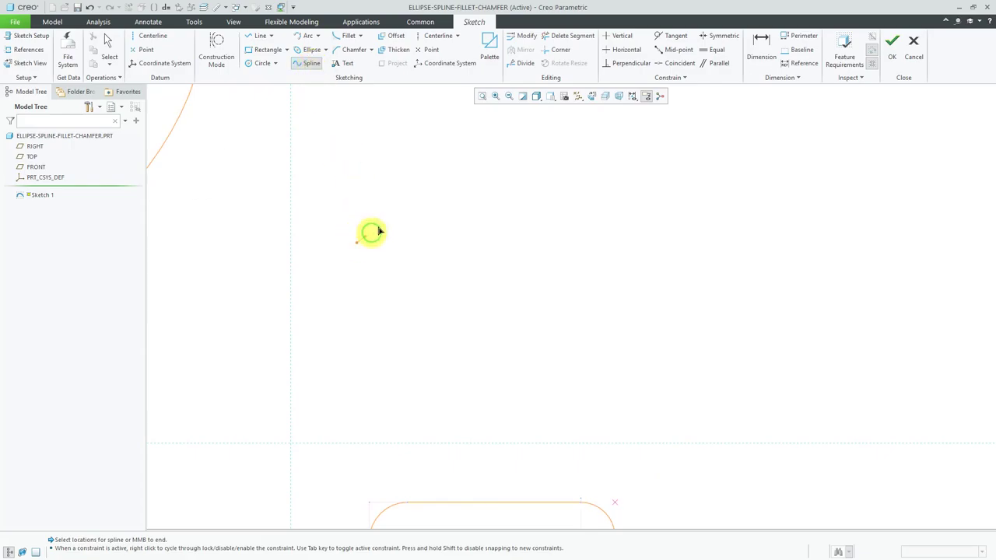
click(451, 156)
click(661, 311)
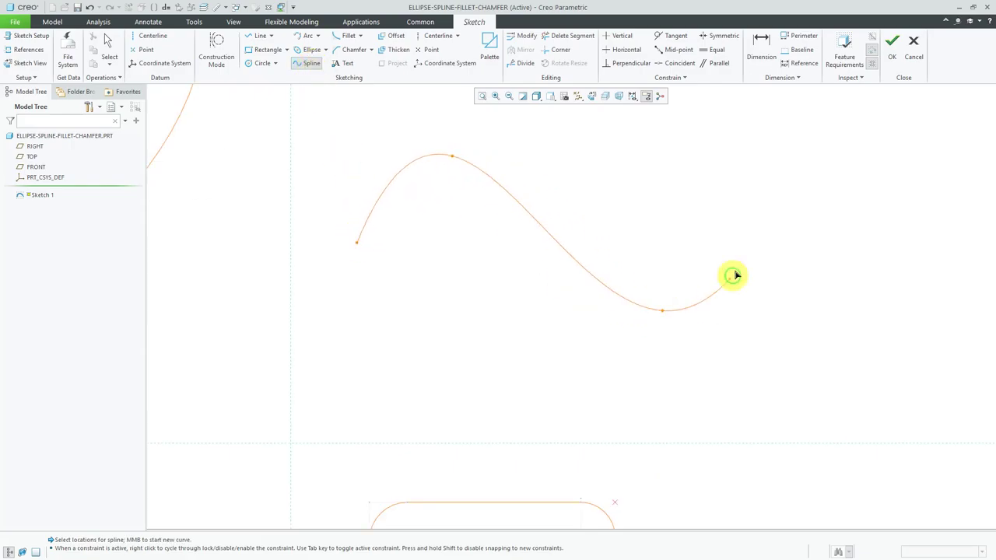
click(816, 181)
click(923, 249)
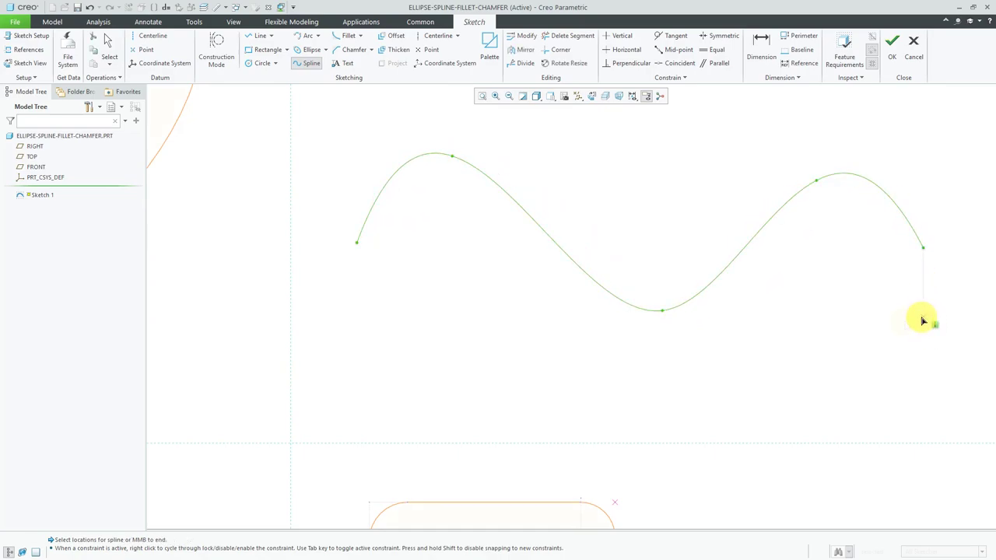
middle_click(906, 325)
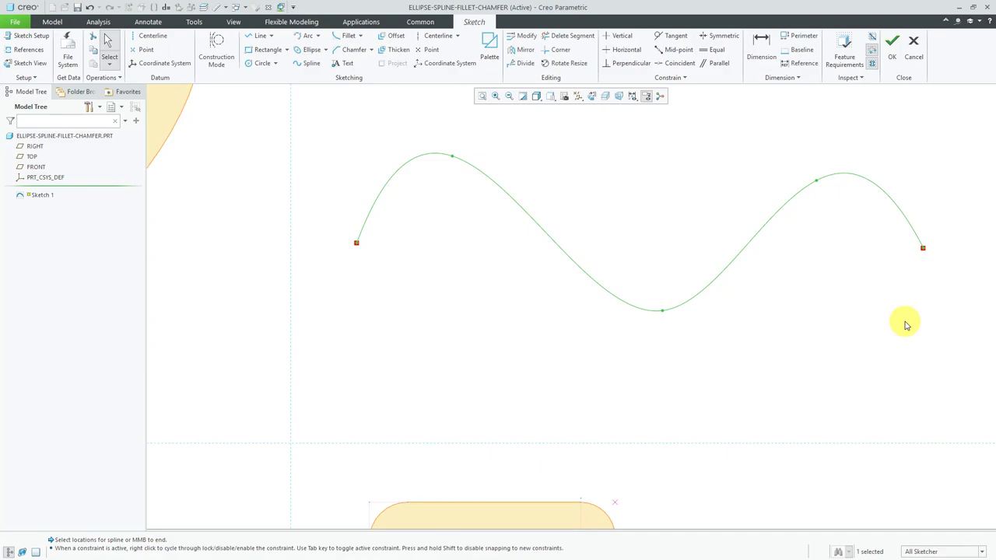
scroll(903, 319, down, 6)
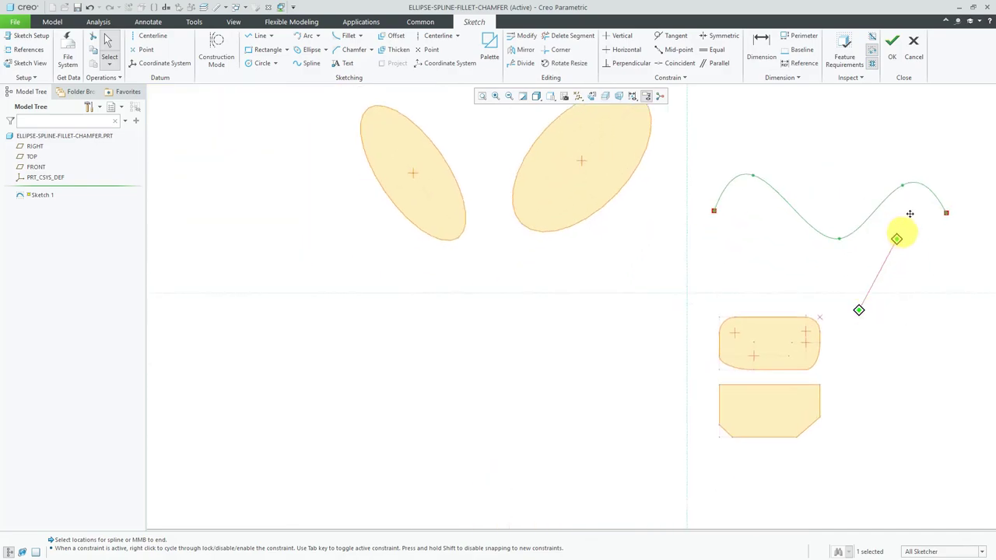
Draw a closed six-point spline loop below the wavy spline, forming a shaded rounded shape.
click(305, 65)
click(274, 373)
click(322, 307)
click(549, 337)
click(608, 437)
click(436, 492)
click(274, 459)
click(275, 372)
middle_click(268, 364)
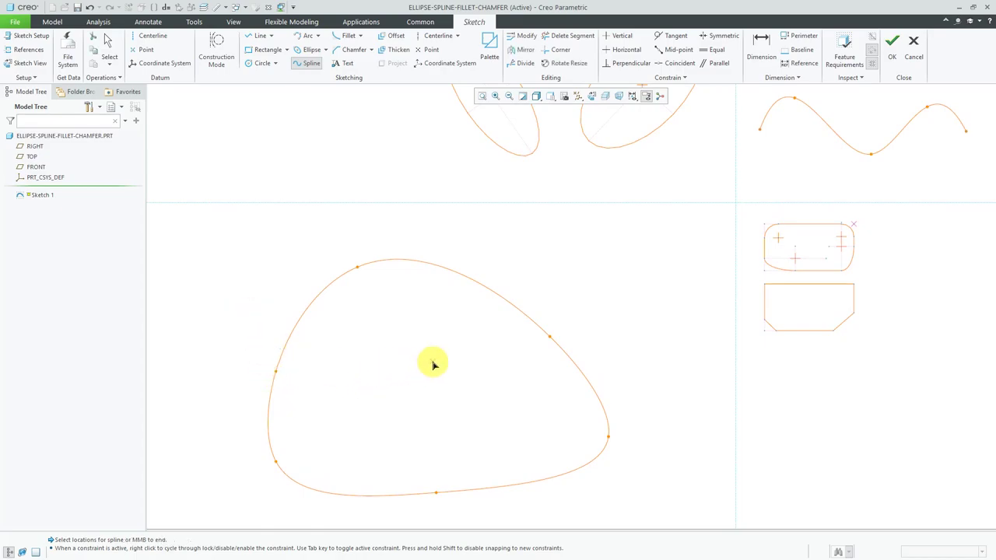
middle_click(569, 322)
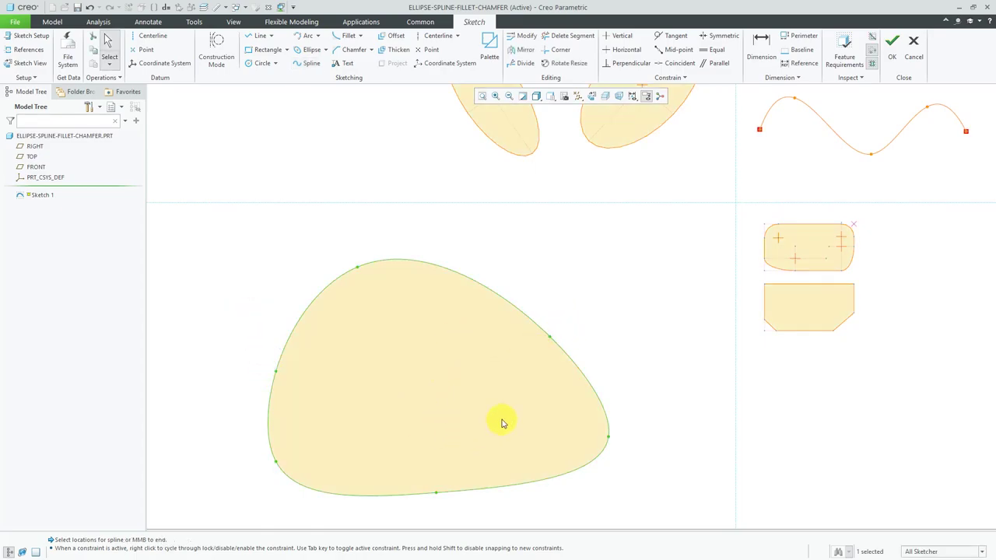
scroll(501, 422, down, 2)
mouse_move(788, 251)
shift+middle_down()
mouse_move(582, 356)
mouse_move(566, 331)
shift+middle_up()
scroll(576, 325, up, 4)
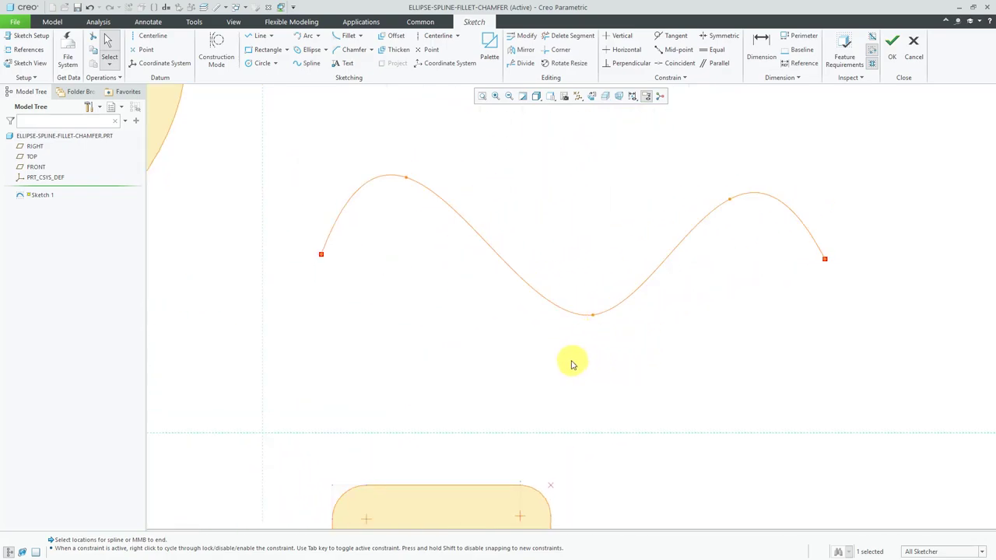
Open the wavy spline for editing, with the Model Tree hidden, and delete one interpolation point.
double_click(525, 289)
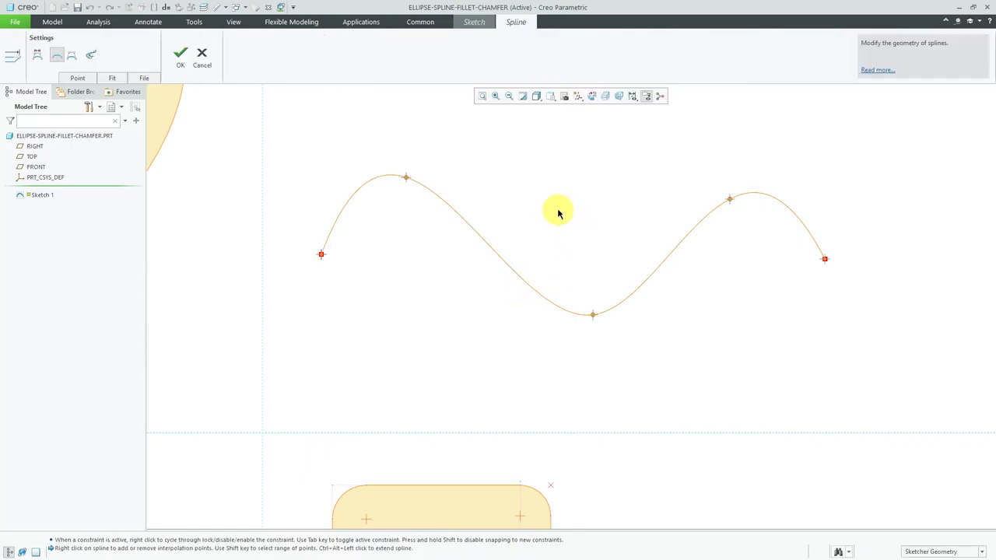
click(9, 552)
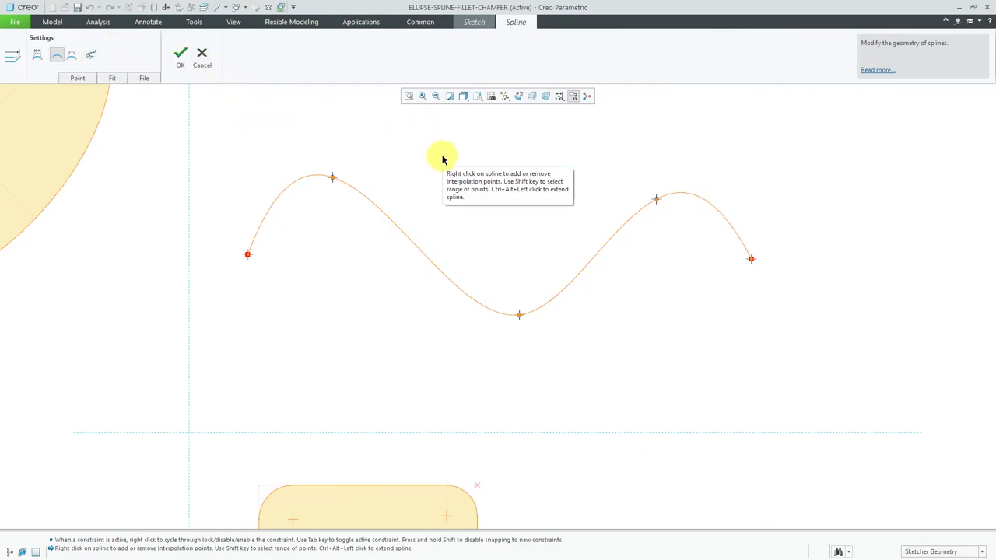
click(333, 178)
right_click(333, 178)
click(359, 184)
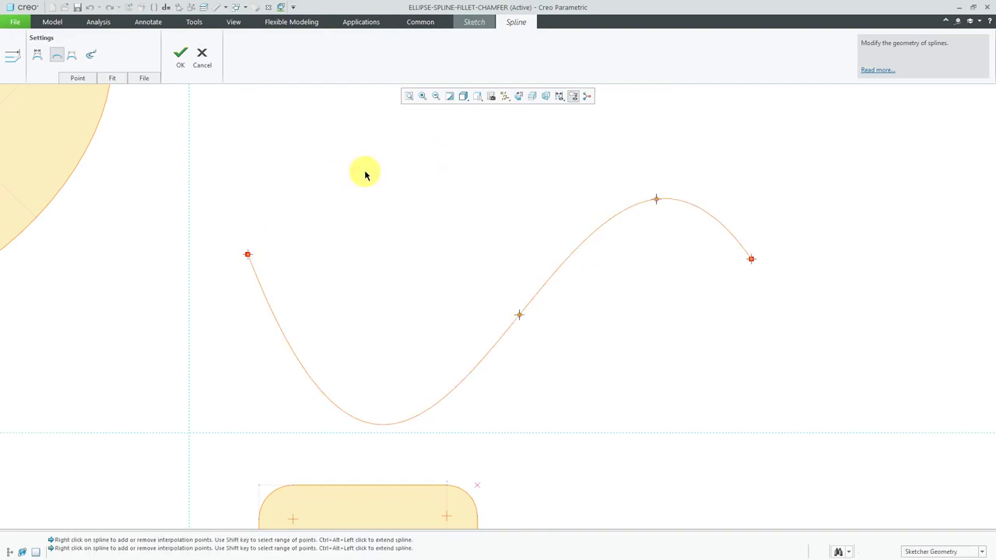
Add a new point at the spline's bottom and pull it up to reshape the curve.
right_click(381, 426)
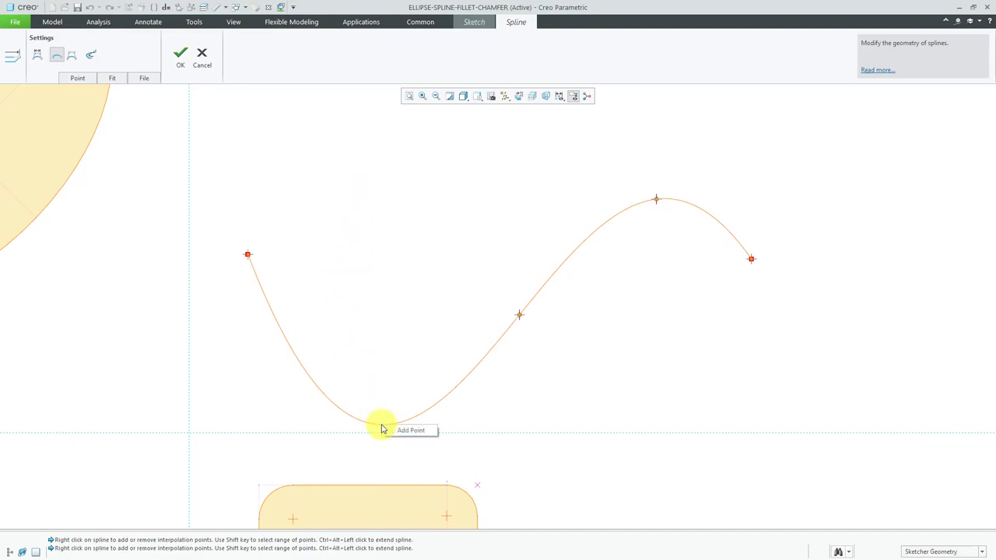
click(405, 431)
drag(382, 422, 362, 133)
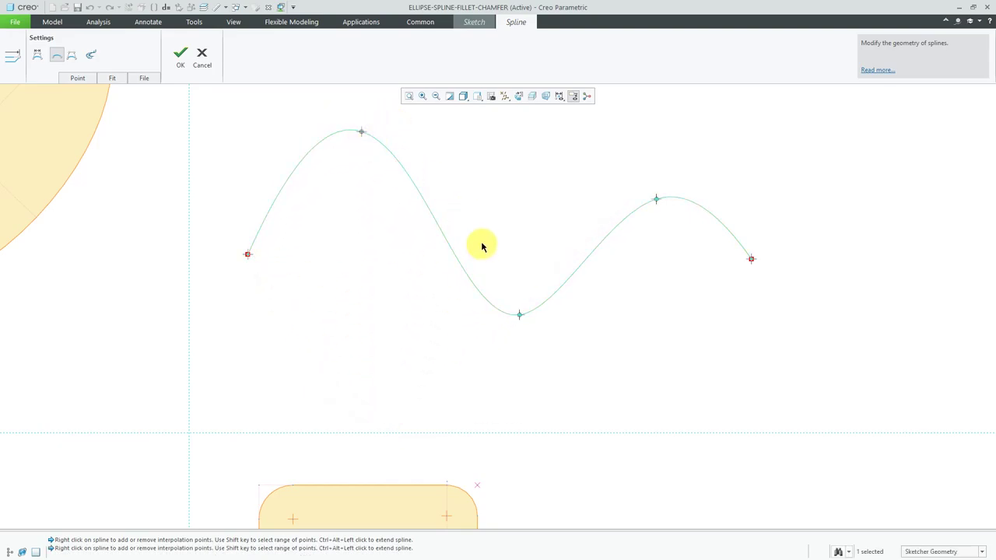
Drag control polygon points to soften the spline's humps and raise its middle valley.
click(37, 56)
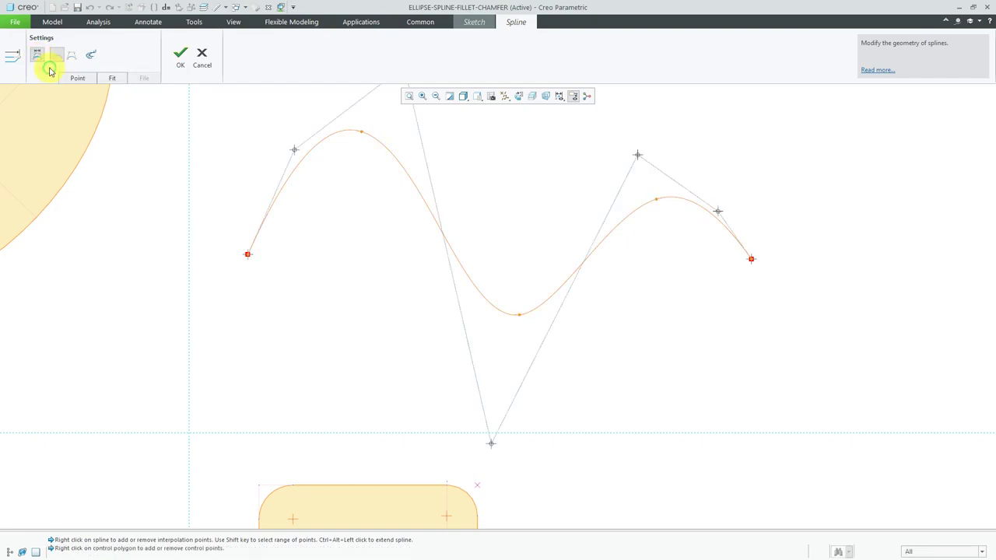
scroll(329, 313, up, 2)
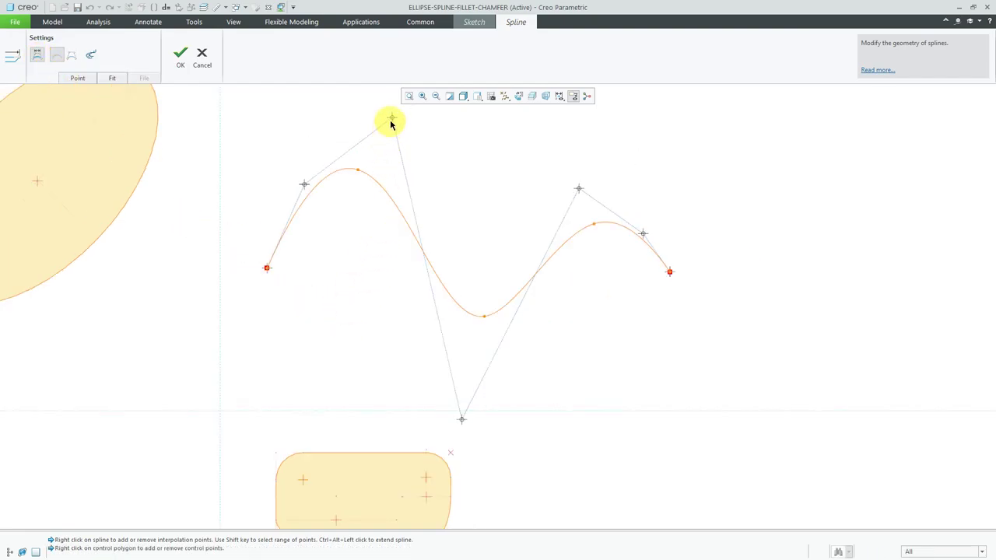
drag(391, 119, 378, 192)
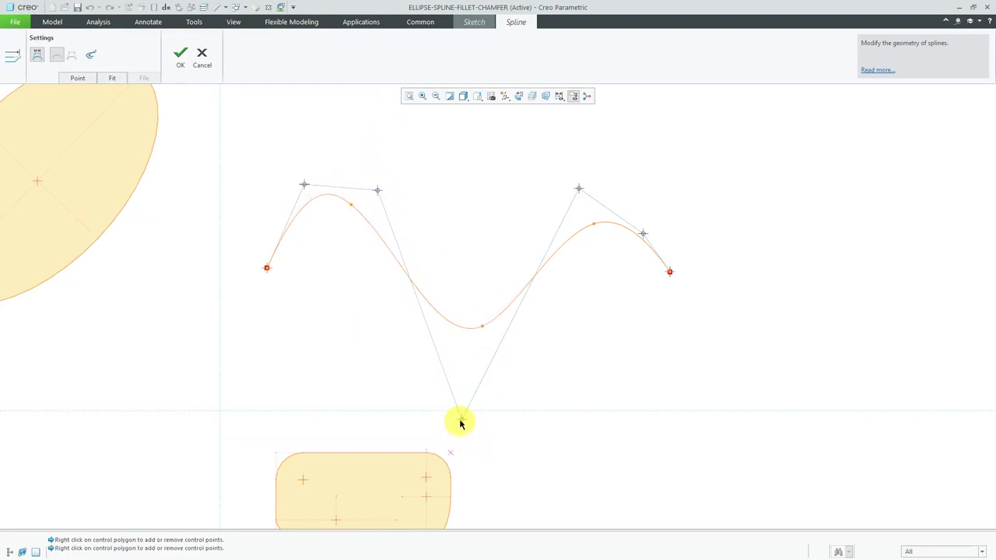
drag(460, 419, 482, 388)
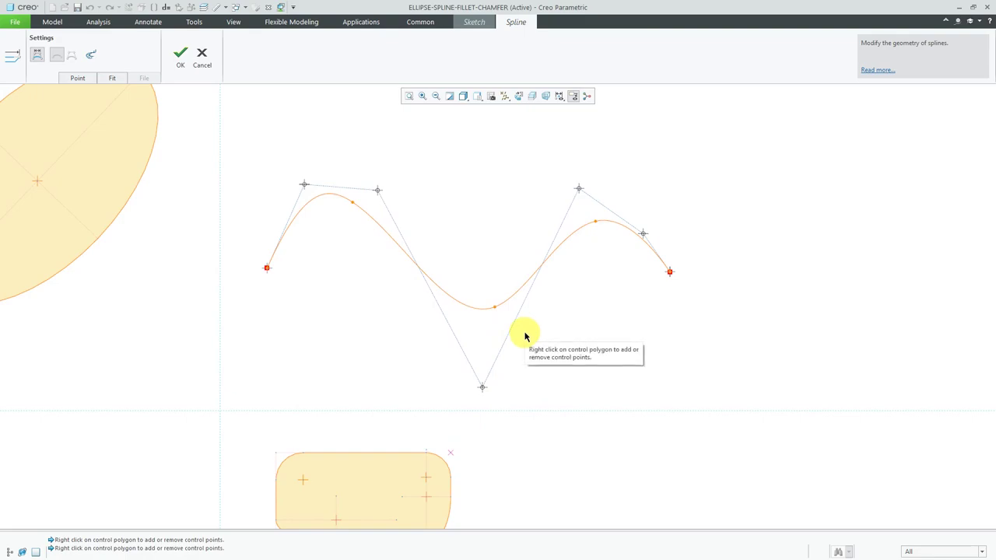
drag(482, 388, 476, 359)
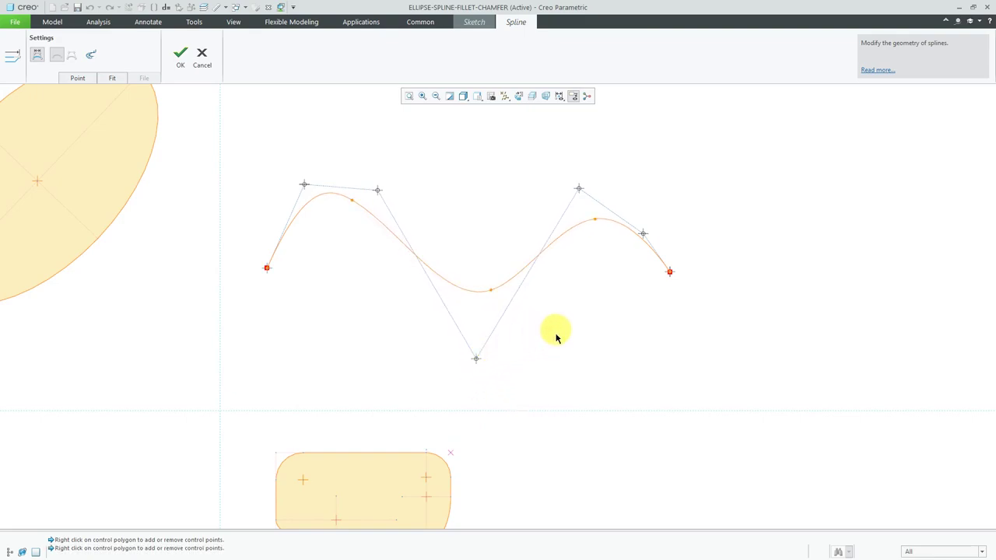
drag(642, 233, 646, 190)
drag(579, 193, 549, 195)
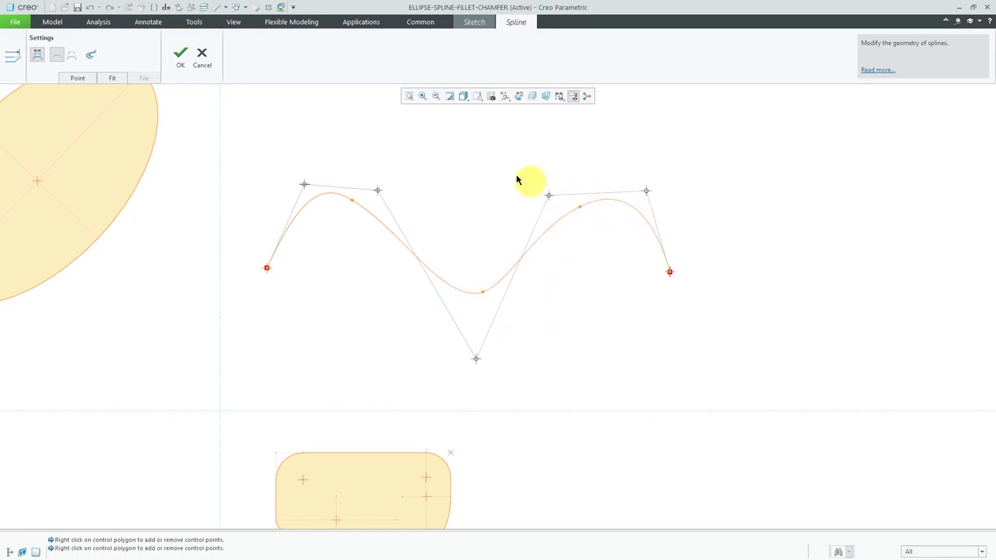
Toggle between control polygon and interpolation point modes, ending in Interpolation Point mode.
click(36, 56)
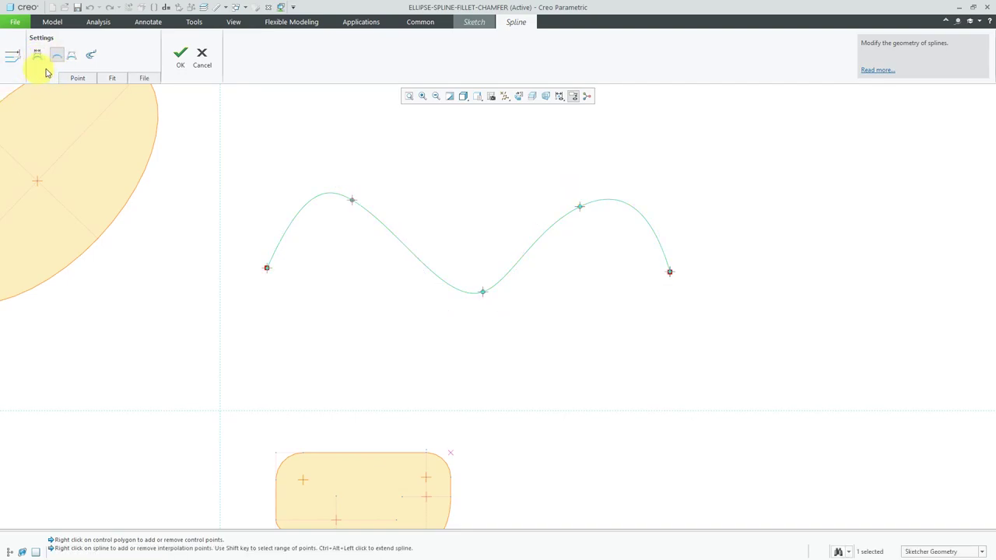
click(74, 61)
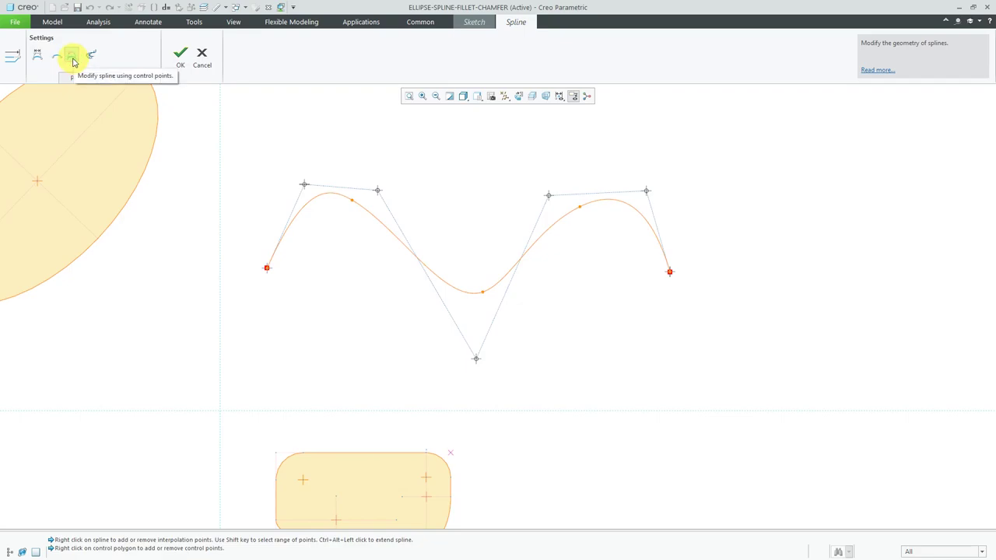
click(55, 58)
click(70, 61)
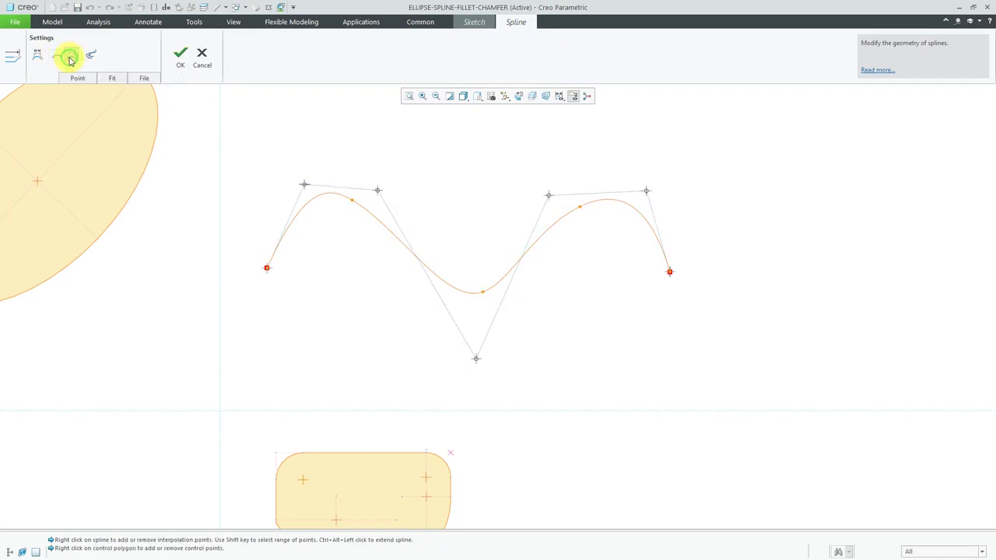
click(55, 60)
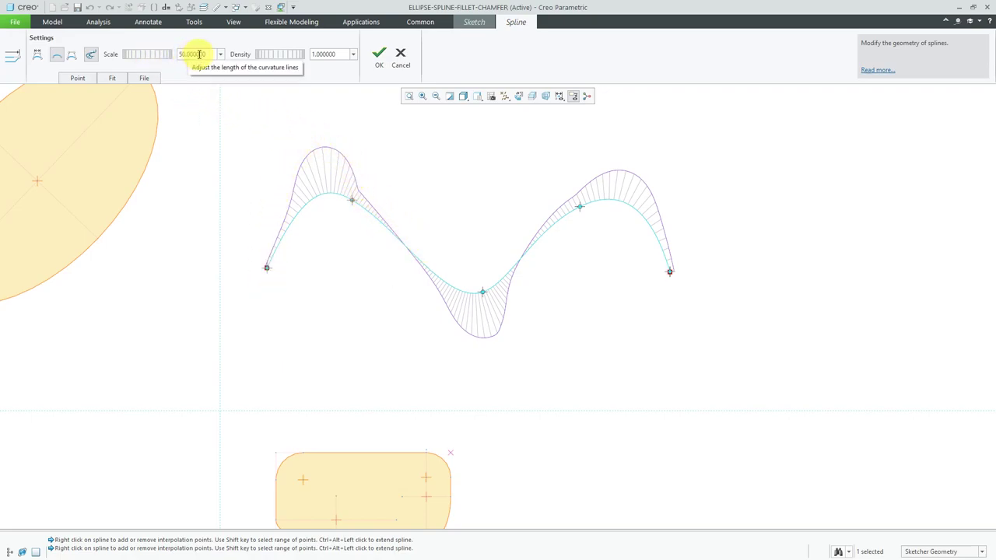
Set the curvature comb to scale 82.44 and density 0.66.
mouse_move(148, 58)
mouse_down()
mouse_move(178, 57)
mouse_move(150, 60)
mouse_move(163, 59)
mouse_up()
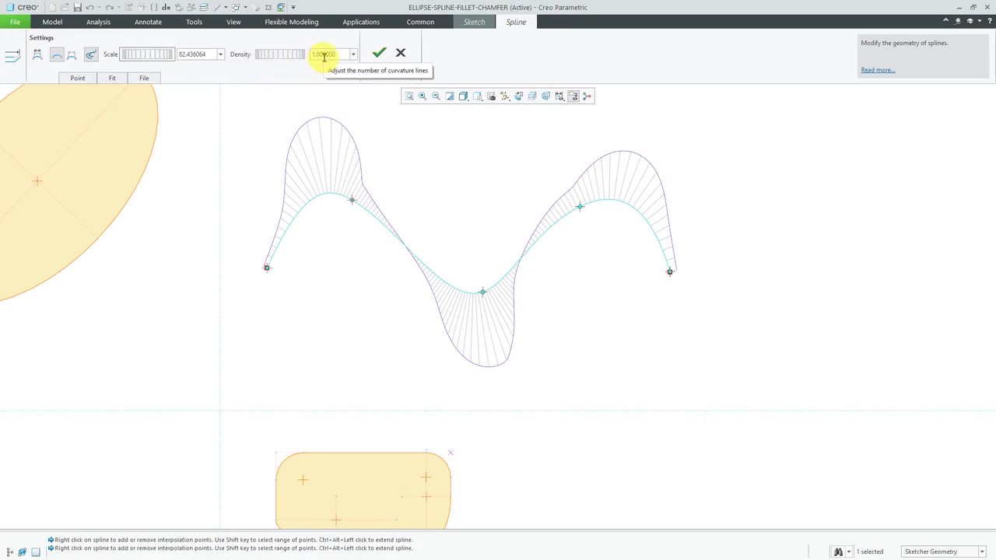
drag(268, 60, 292, 60)
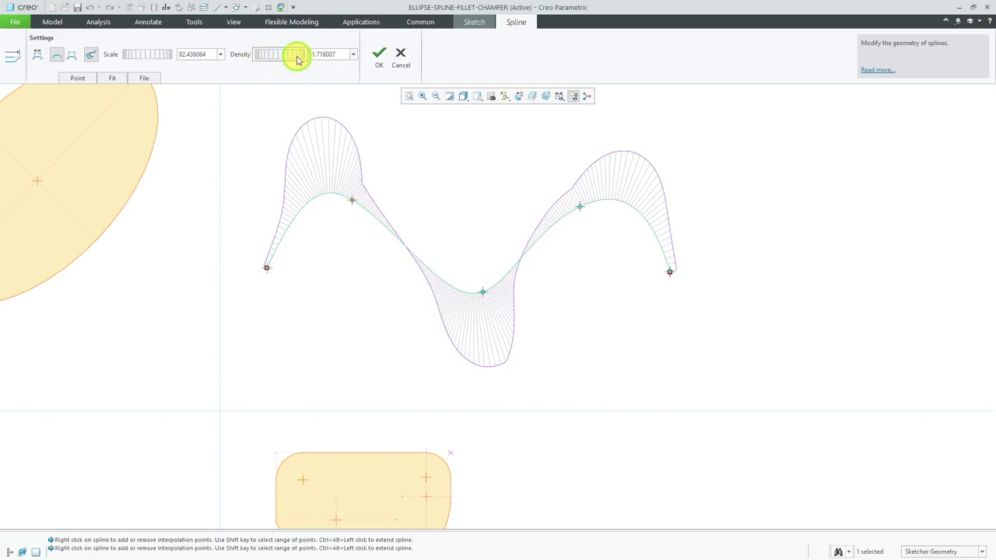
drag(296, 57, 260, 60)
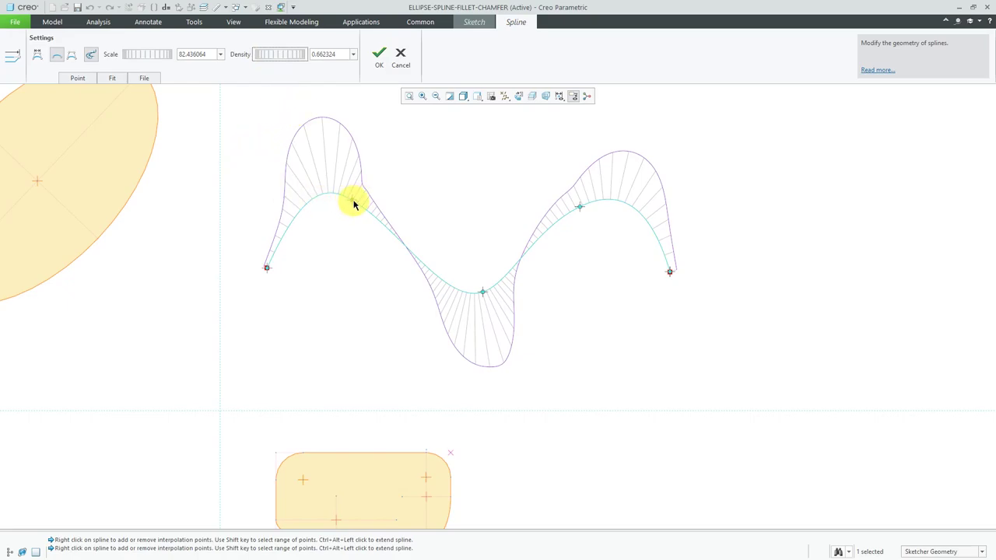
Move the three interior points for two smooth matching humps and a higher trough.
mouse_move(351, 200)
mouse_down()
mouse_move(329, 213)
mouse_move(364, 198)
mouse_up()
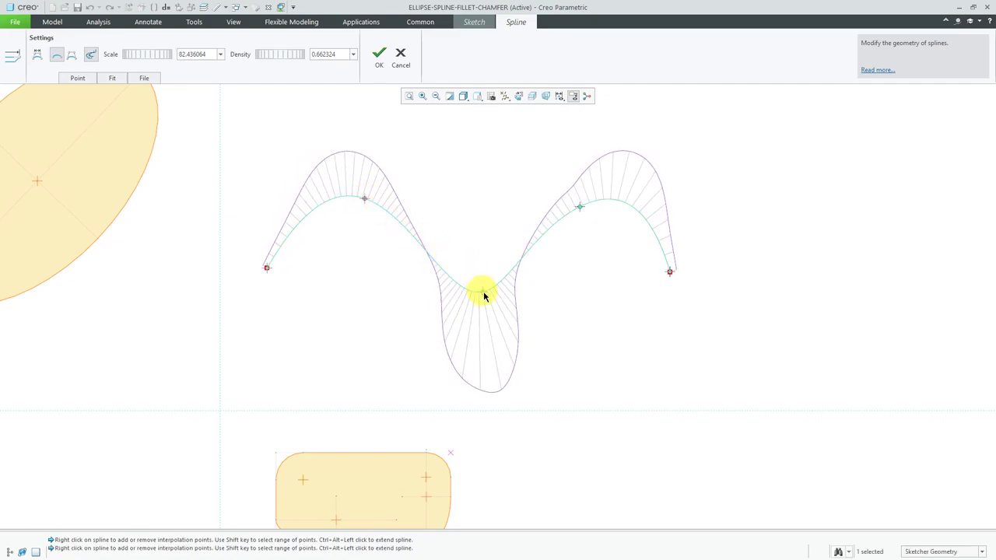
drag(483, 294, 480, 263)
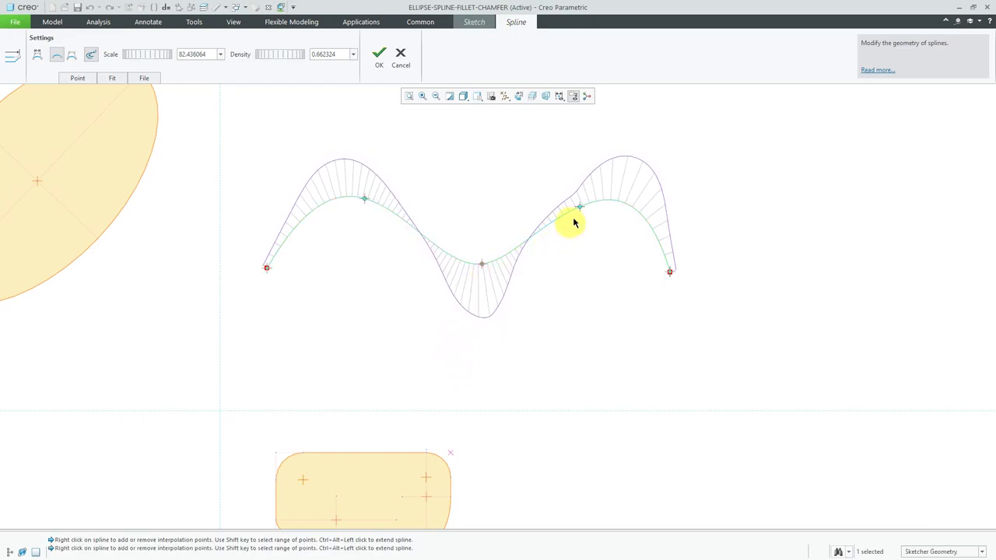
mouse_move(578, 207)
mouse_down()
mouse_move(587, 209)
mouse_move(569, 200)
mouse_up()
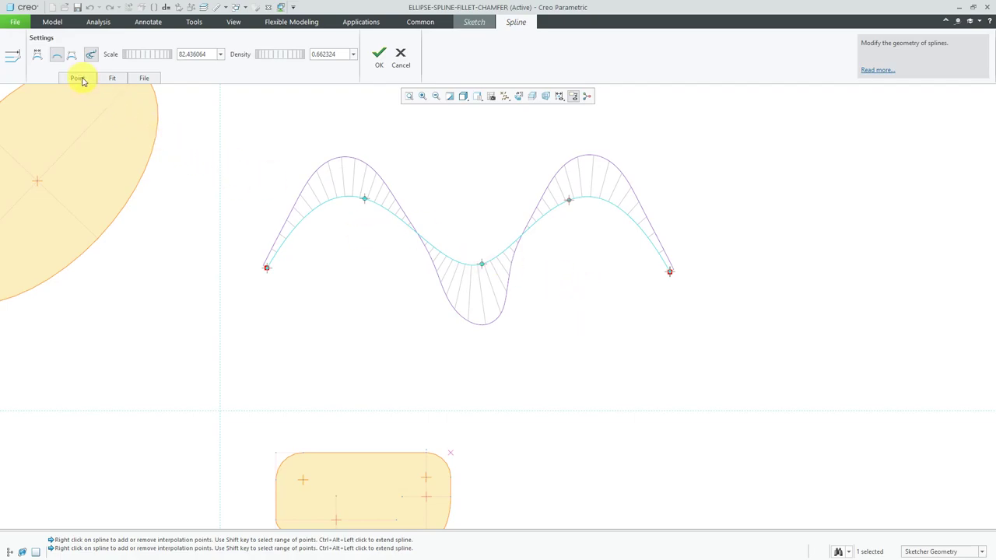
Set the wave spline's left endpoint coordinates to X 100 and Y 300.
click(78, 78)
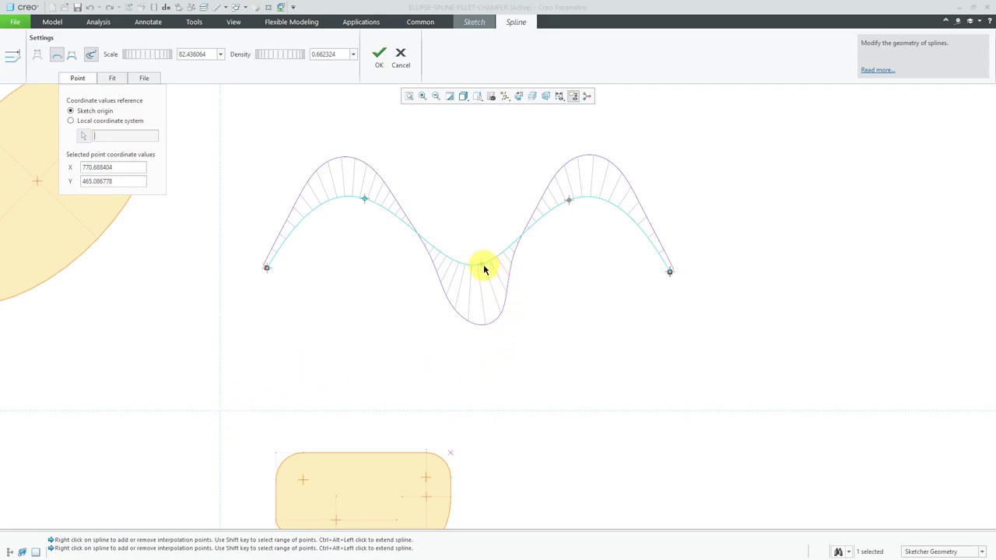
click(483, 265)
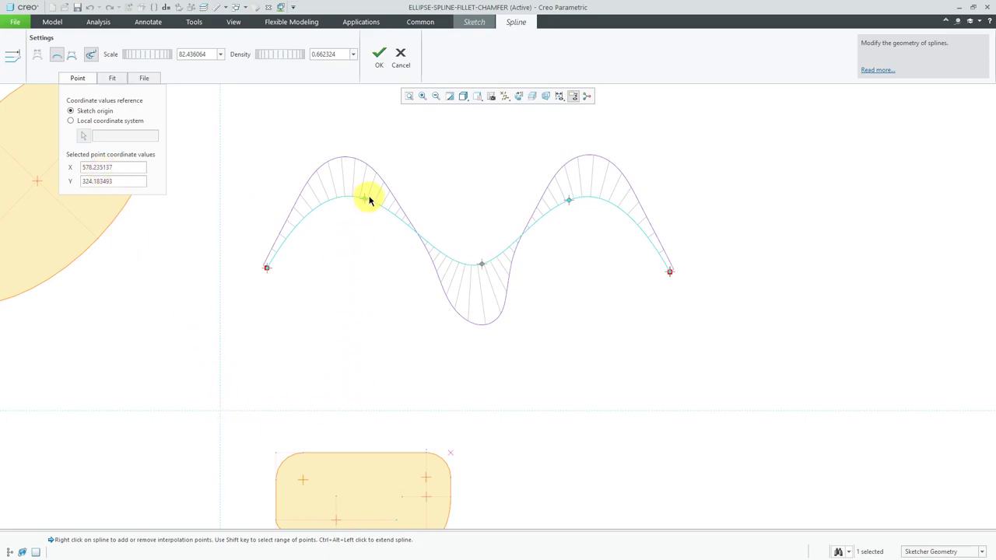
click(269, 271)
click(267, 269)
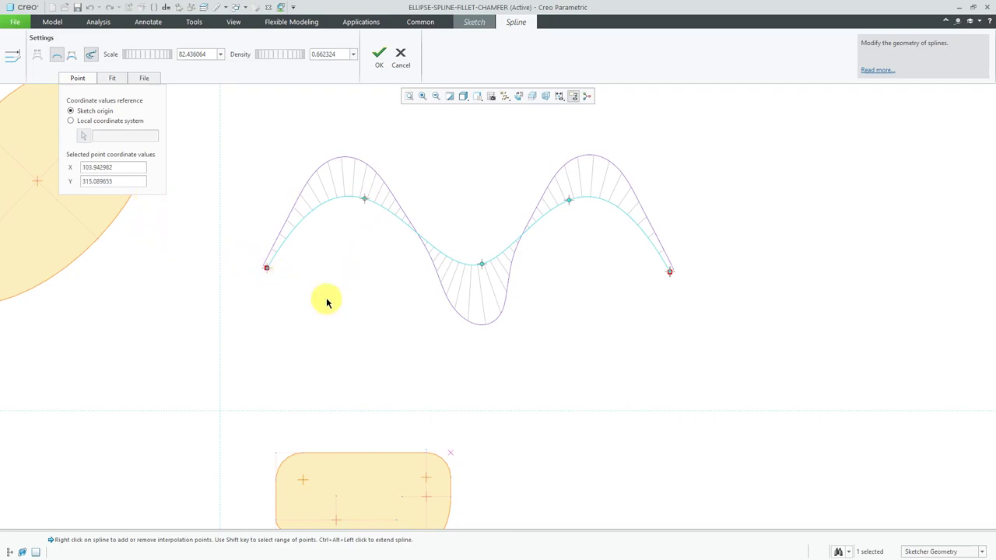
double_click(128, 166)
text(100)
key(Return)
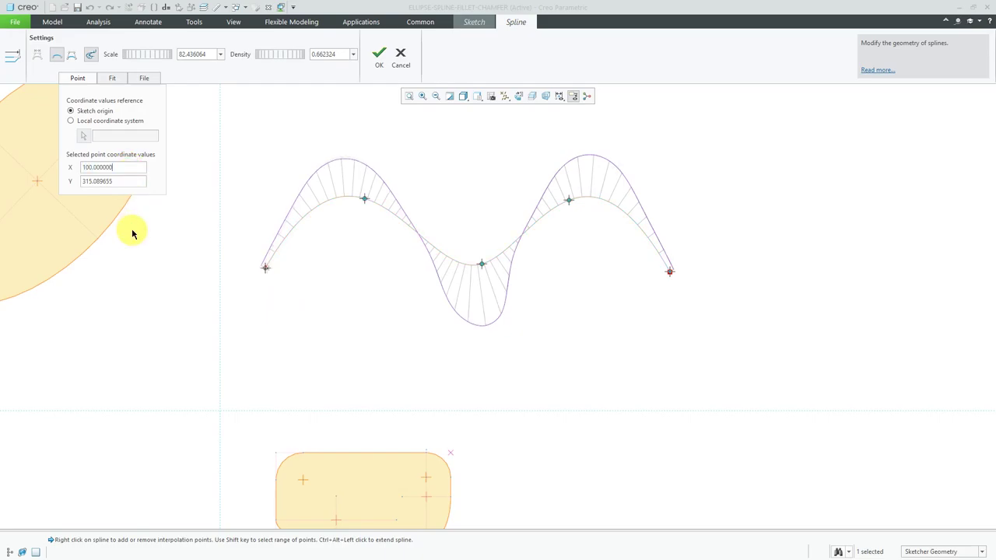
double_click(132, 180)
text(300)
key(Return)
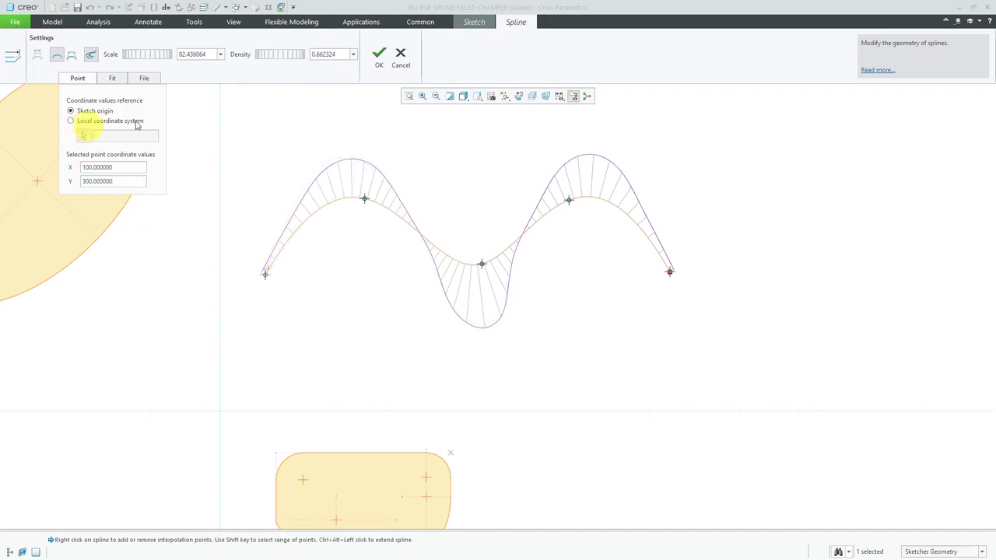
Apply the spline edit and place a coordinate system on the spline's left endpoint.
click(377, 62)
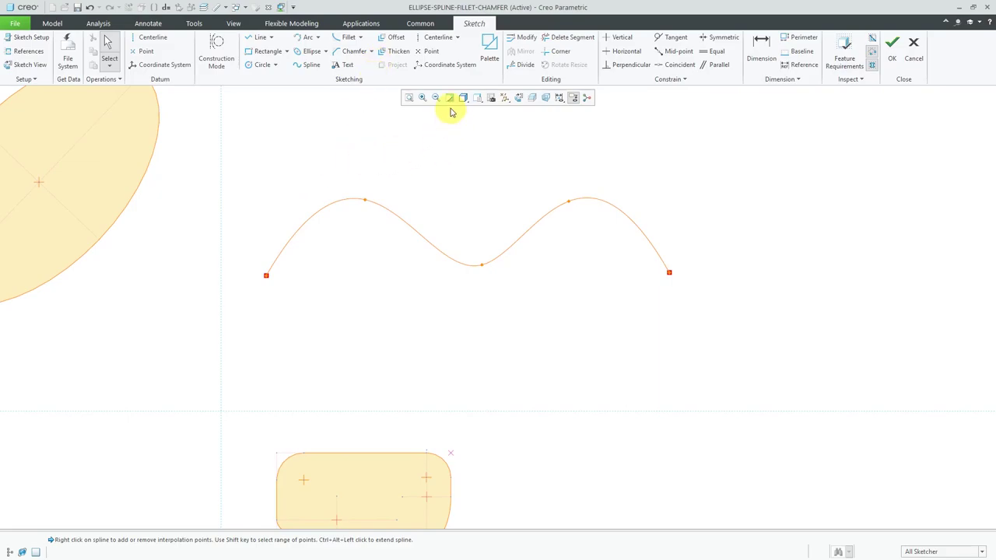
click(449, 66)
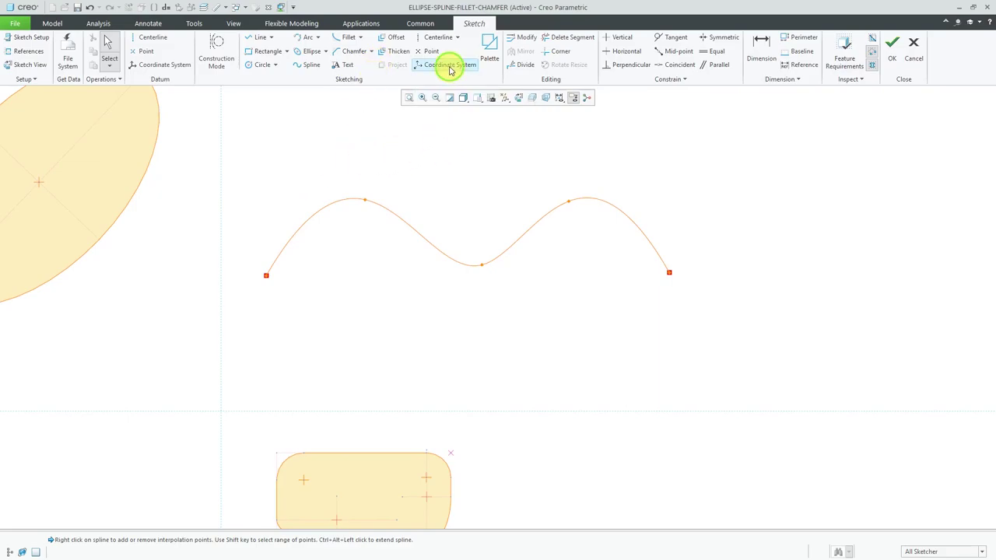
click(267, 276)
middle_click(284, 156)
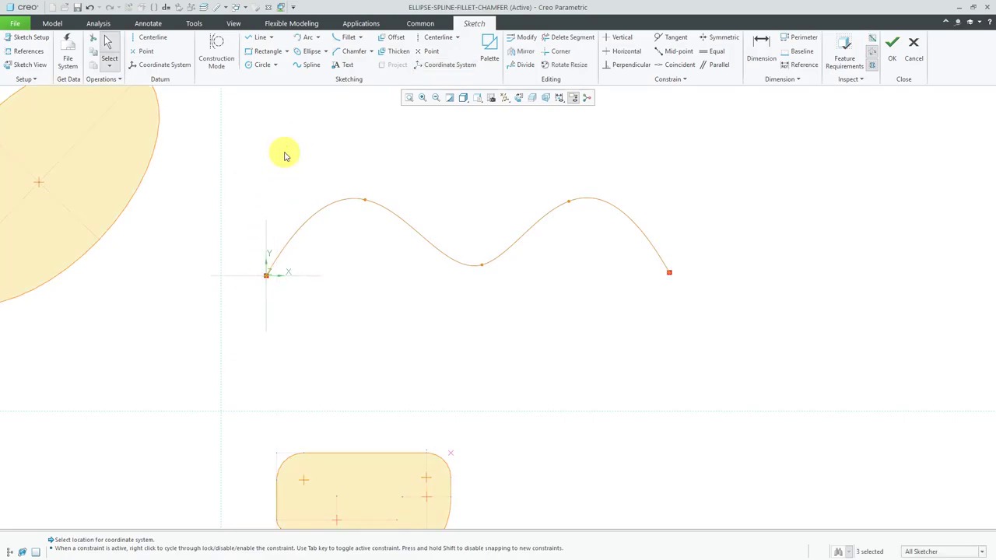
Reopen the spline and measure its points from the coordinate system at its start.
double_click(354, 202)
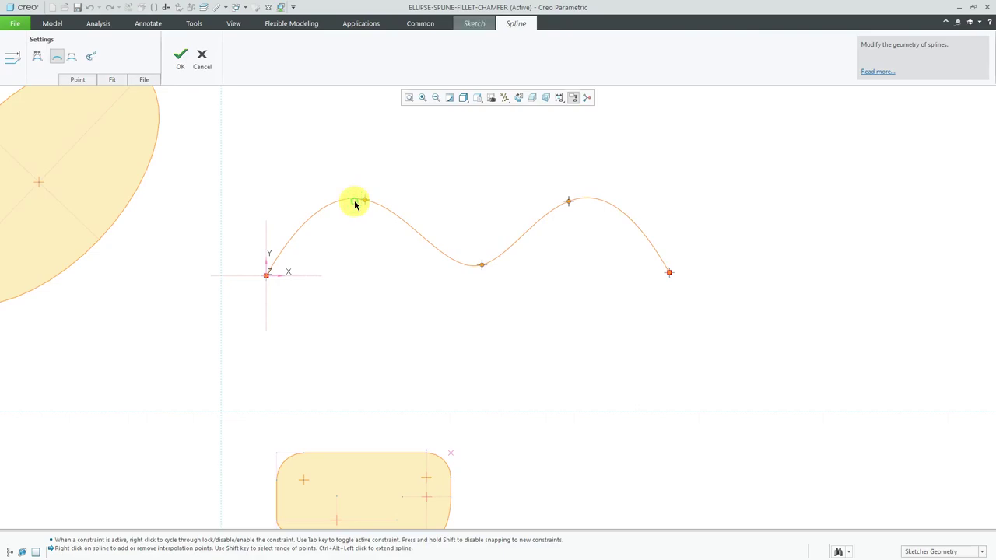
click(74, 79)
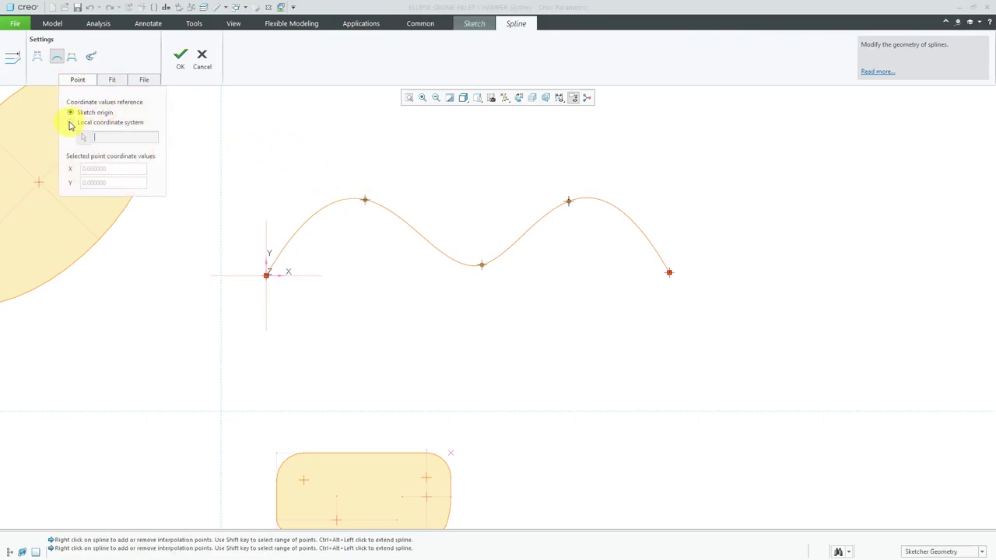
click(70, 123)
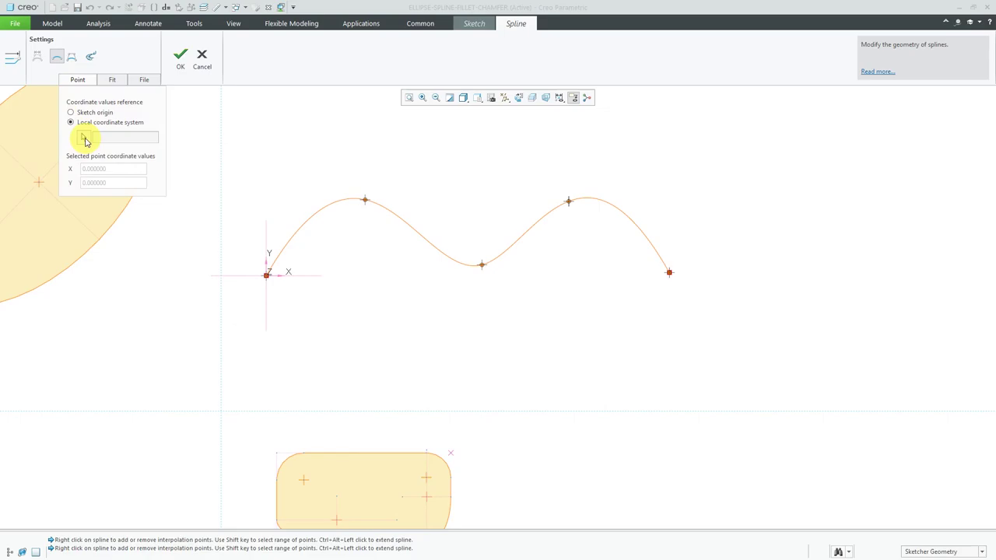
click(85, 138)
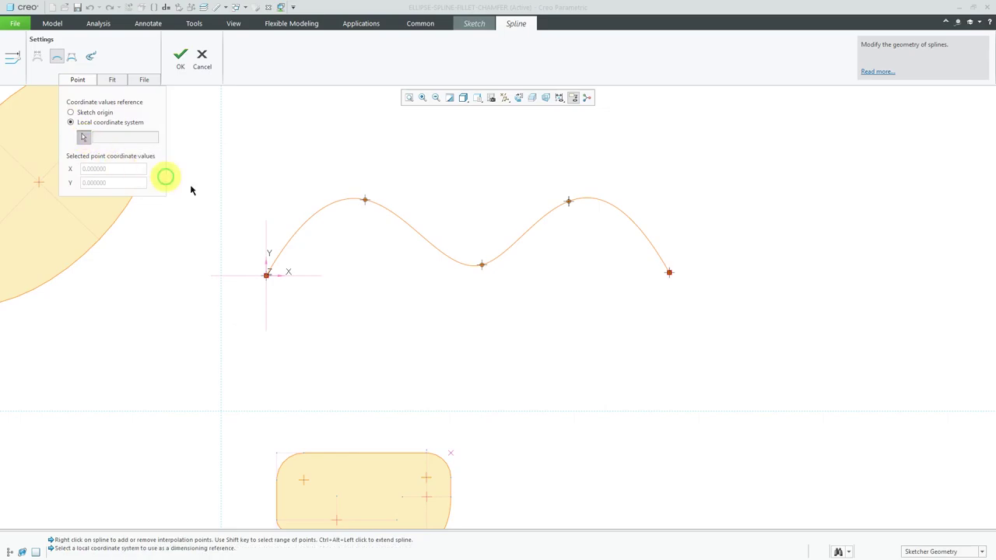
click(267, 274)
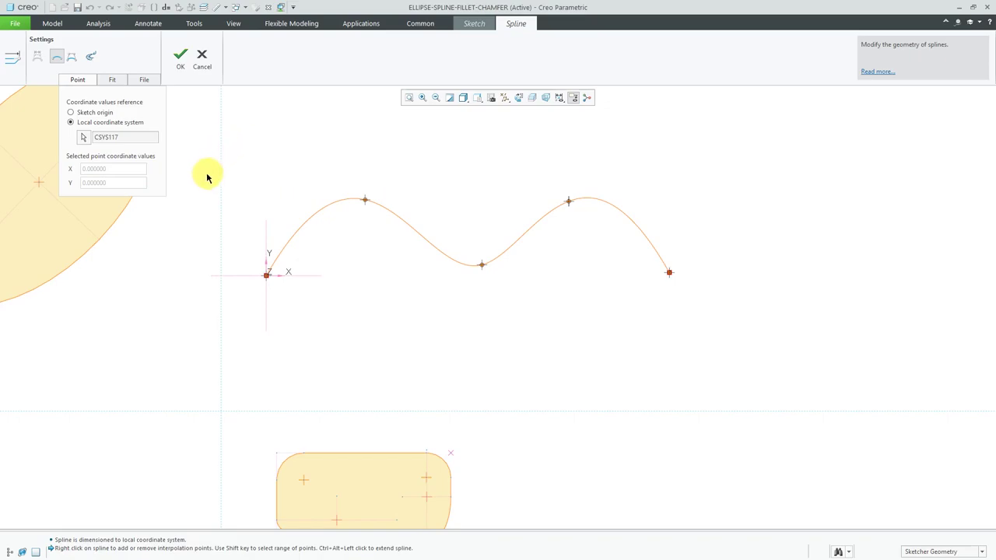
Set the middle interpolation point's Y coordinate to 0 in the local system.
click(362, 205)
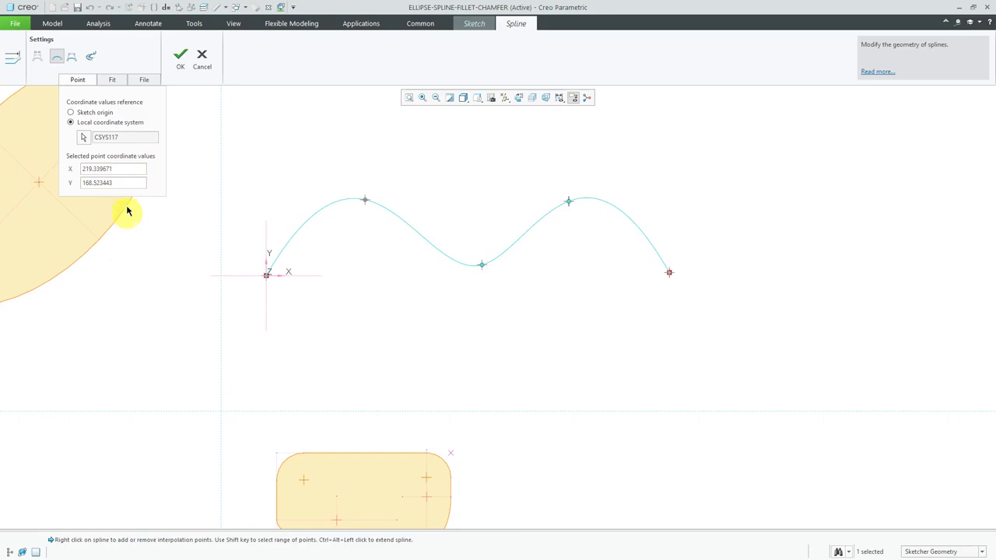
click(483, 267)
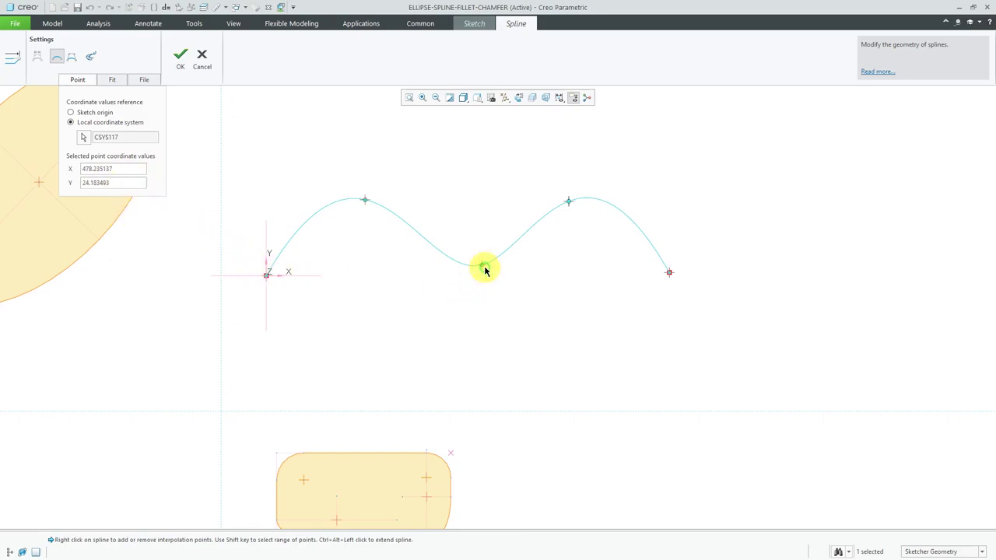
click(568, 203)
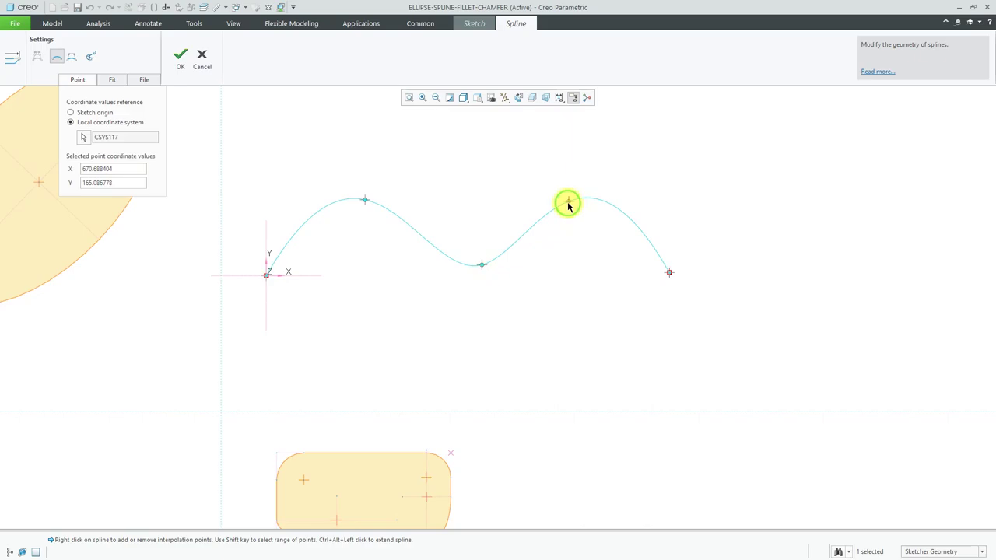
click(482, 269)
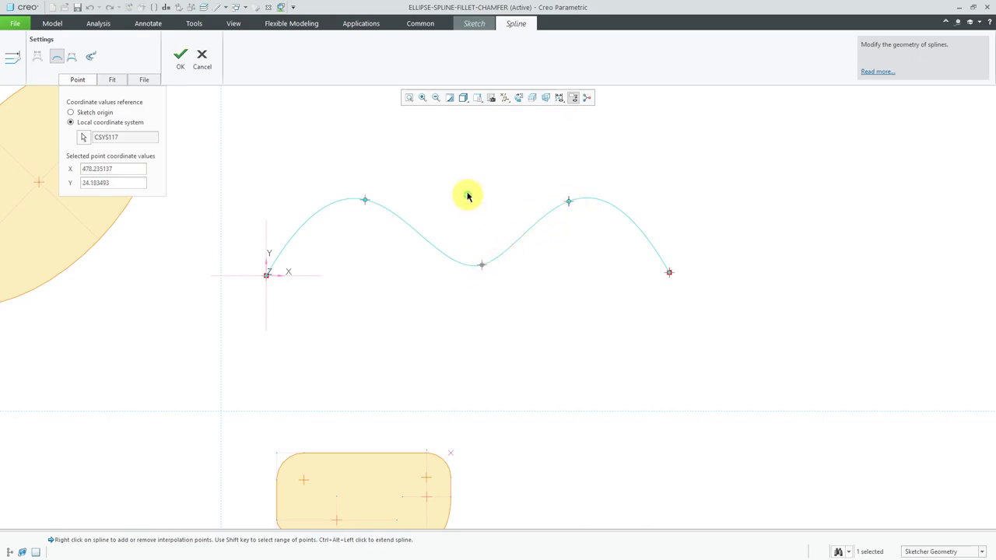
click(118, 181)
double_click(118, 182)
text(0)
click(117, 210)
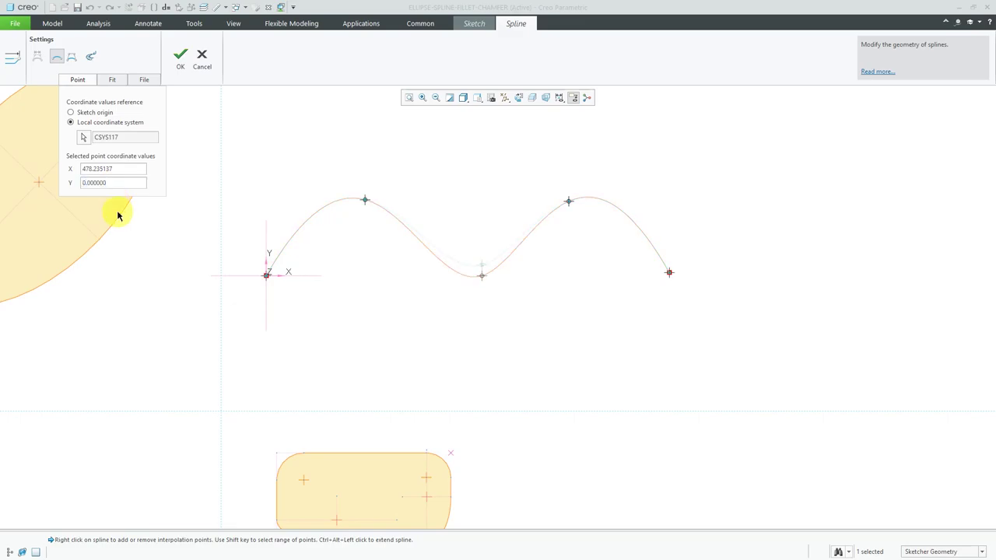
click(142, 182)
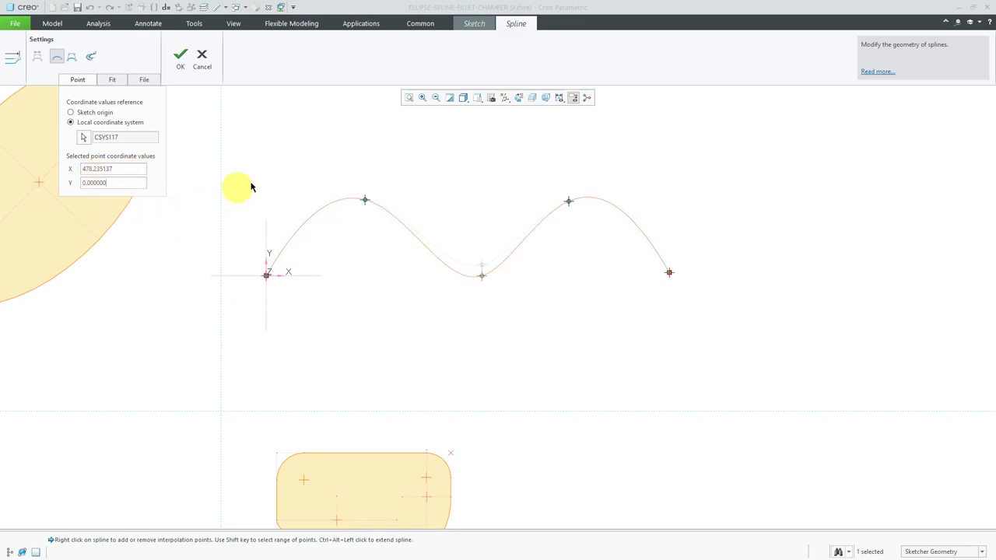
Open the spline's File settings referenced to coordinate system CSYS33.
click(145, 80)
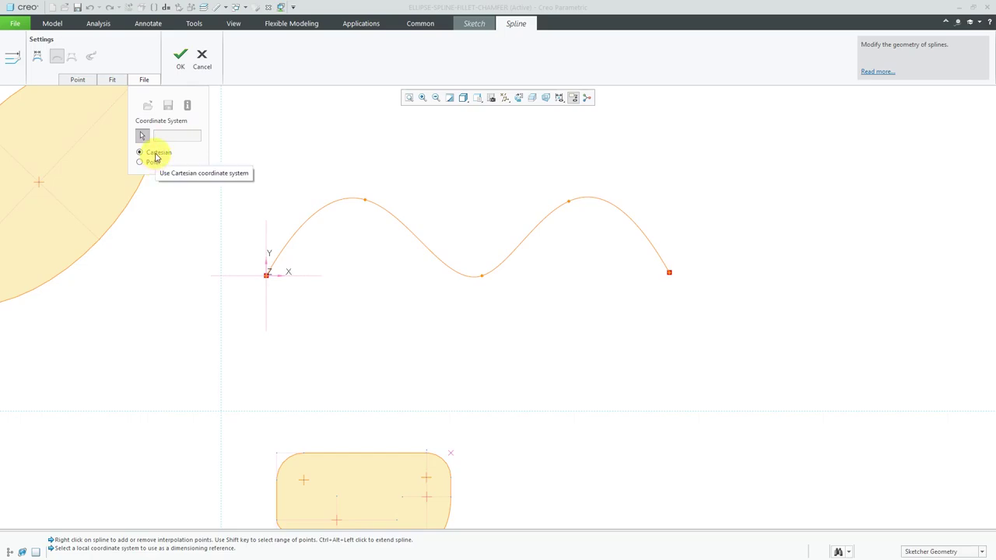
click(272, 273)
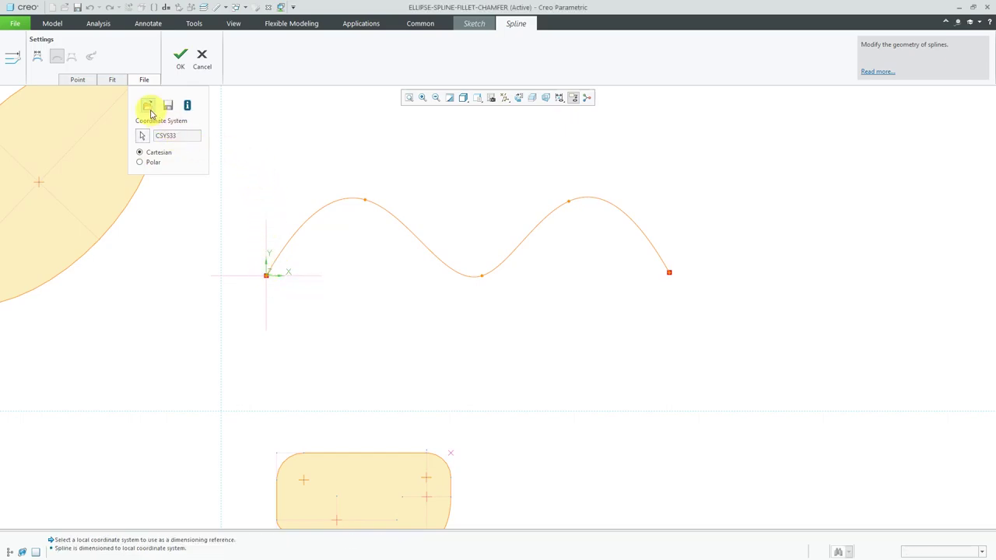
Import the 17 points from F-35B-1.pts, accepting the point-count change, and frame the spline.
click(148, 106)
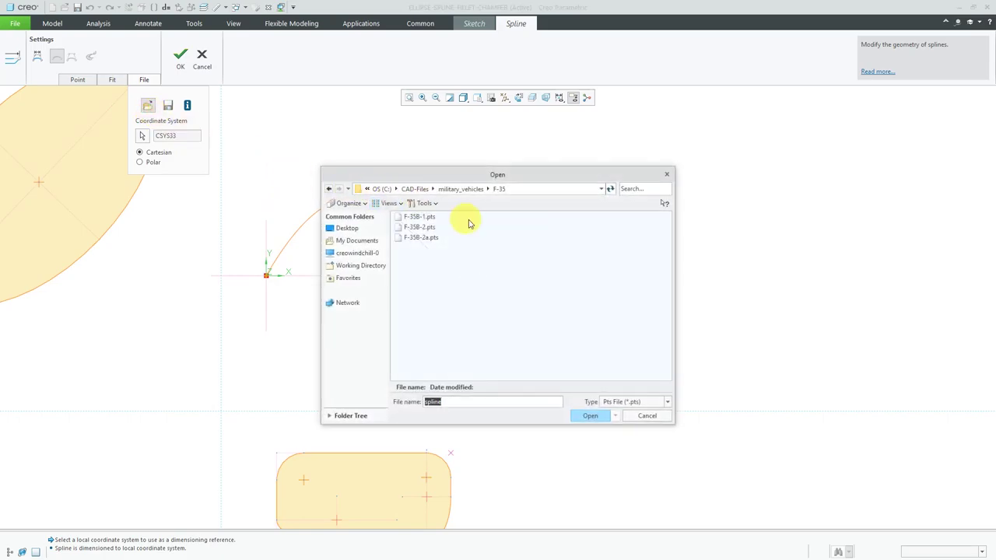
double_click(420, 217)
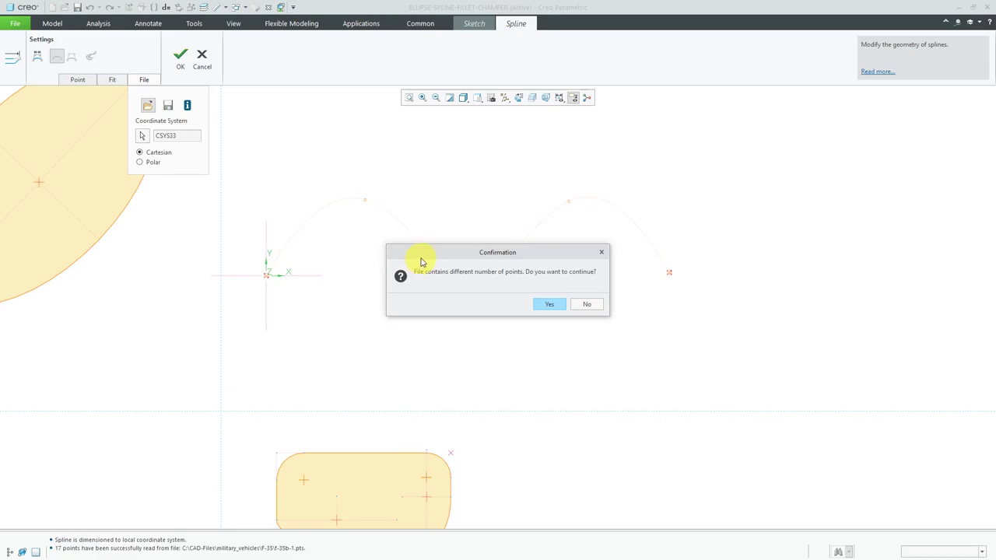
drag(421, 262, 404, 313)
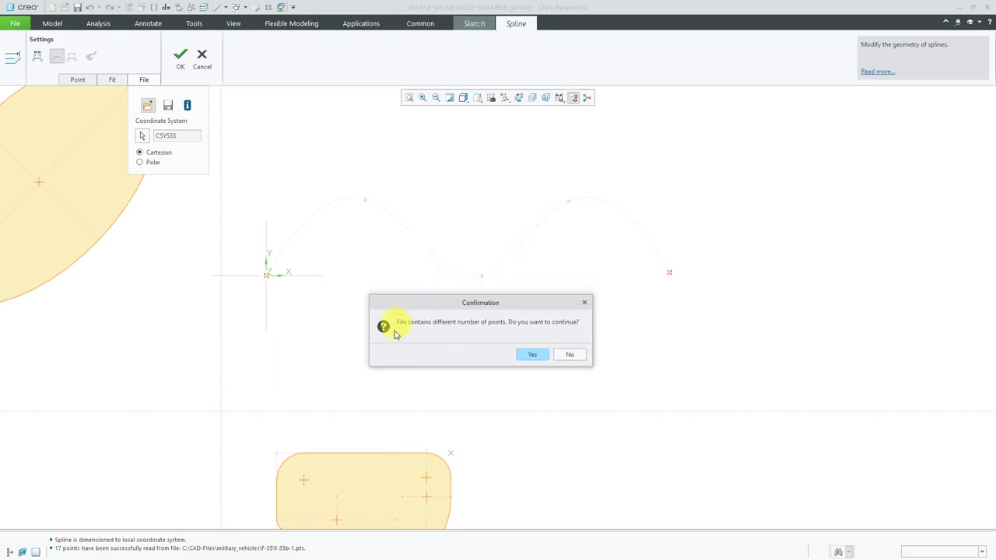
click(535, 356)
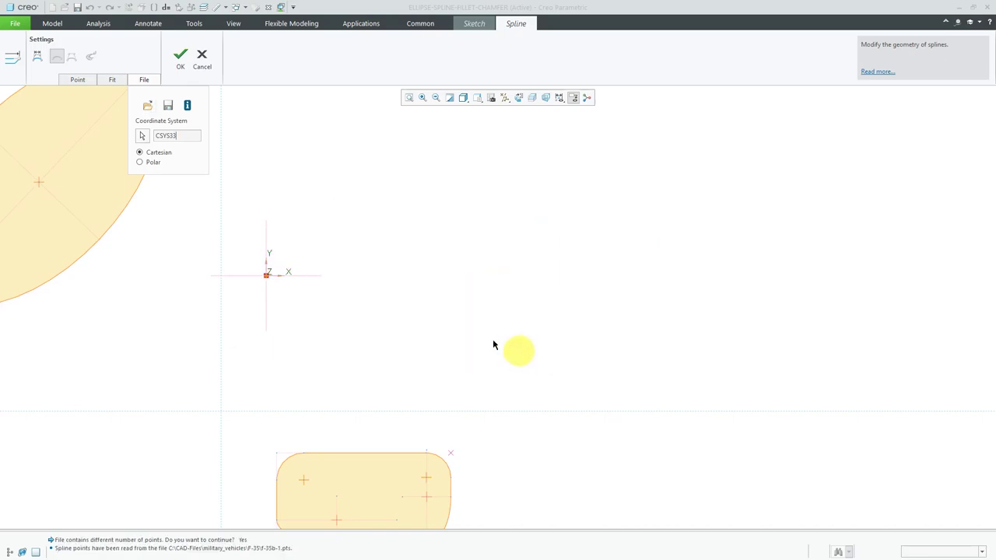
drag(285, 277, 234, 286)
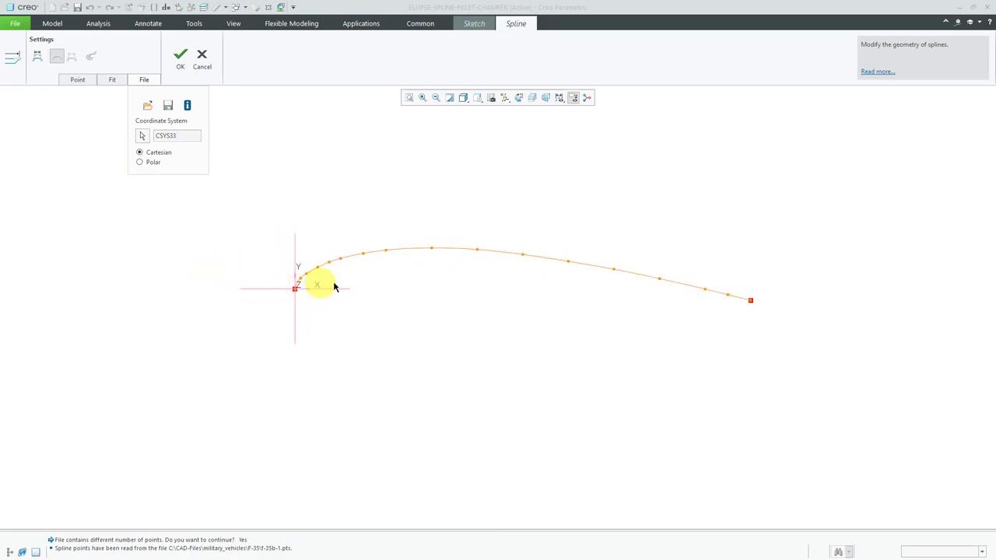
scroll(398, 284, down, 2)
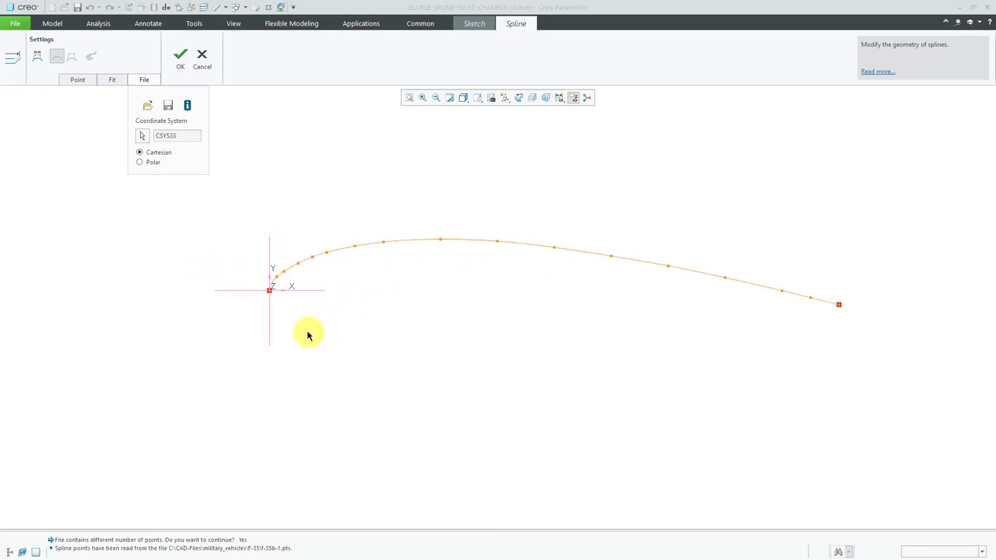
click(188, 107)
drag(200, 15, 346, 65)
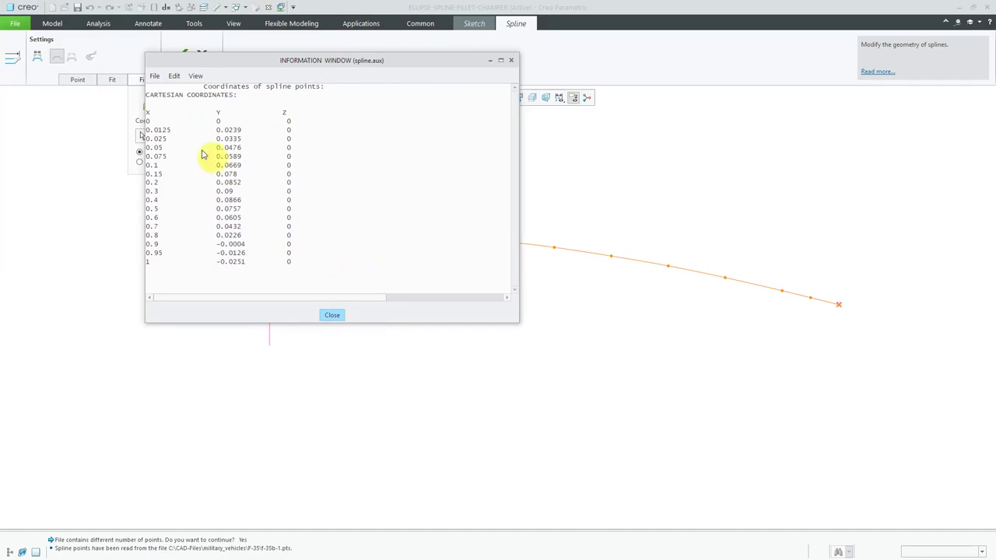
click(153, 77)
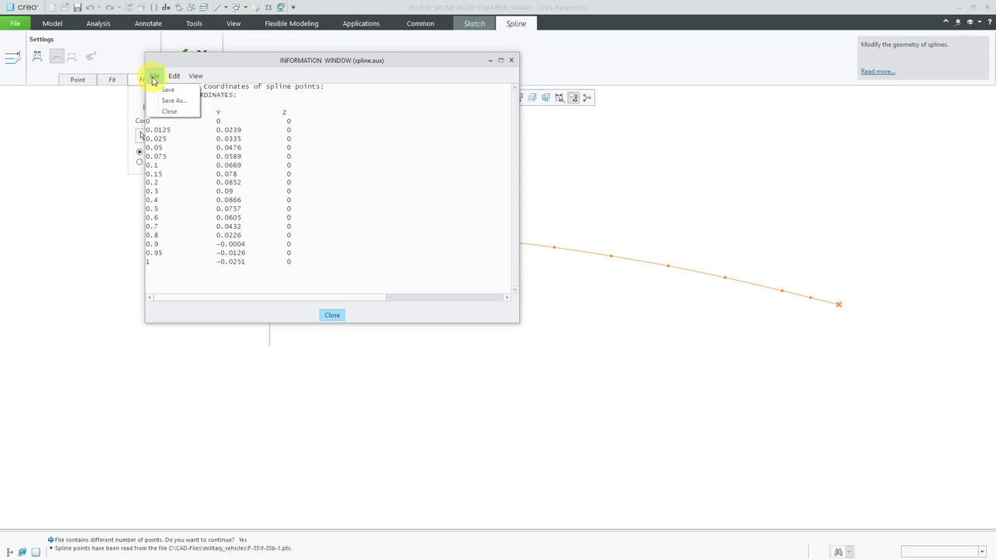
click(331, 316)
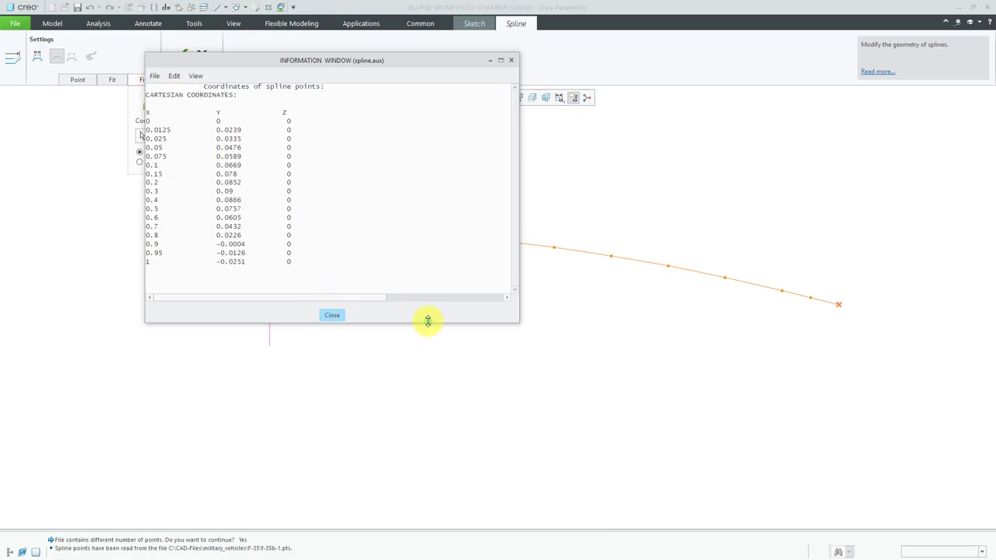
click(332, 315)
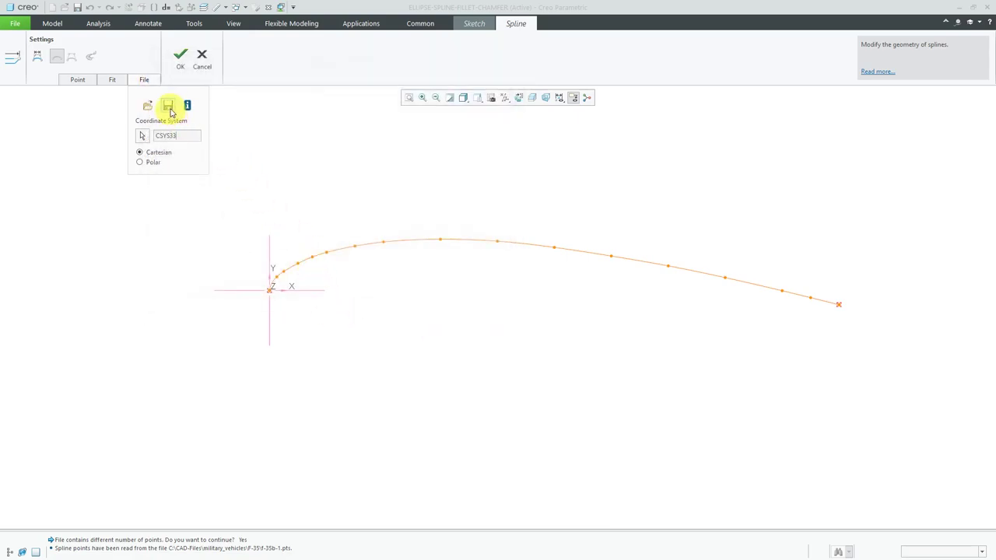
click(170, 108)
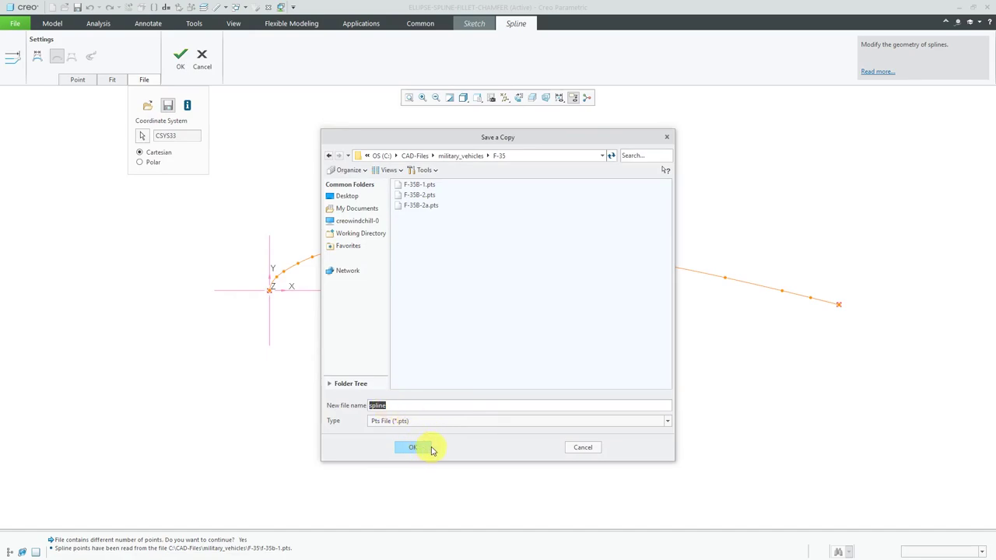
click(583, 447)
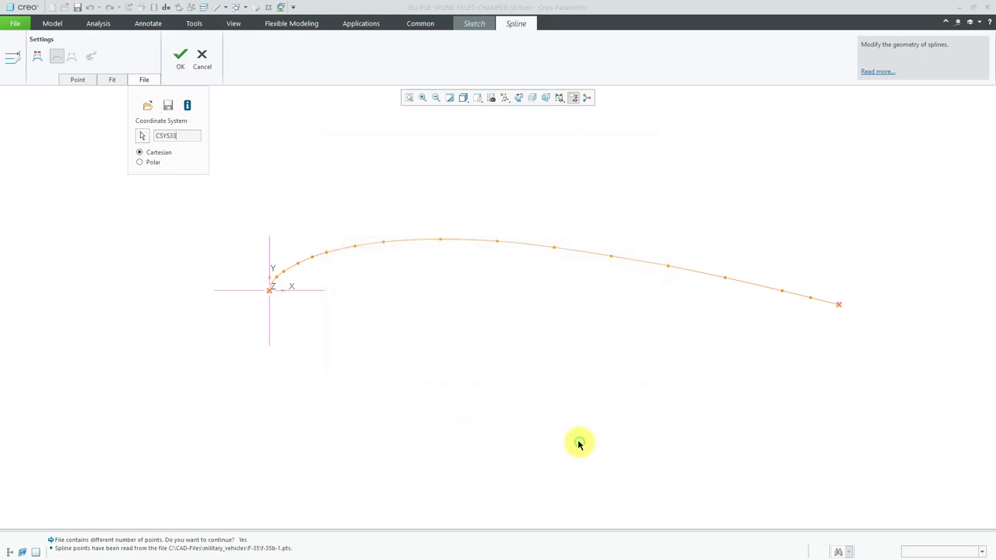
Refit the imported spline with a Sparse fit at deviation 0.005.
click(110, 82)
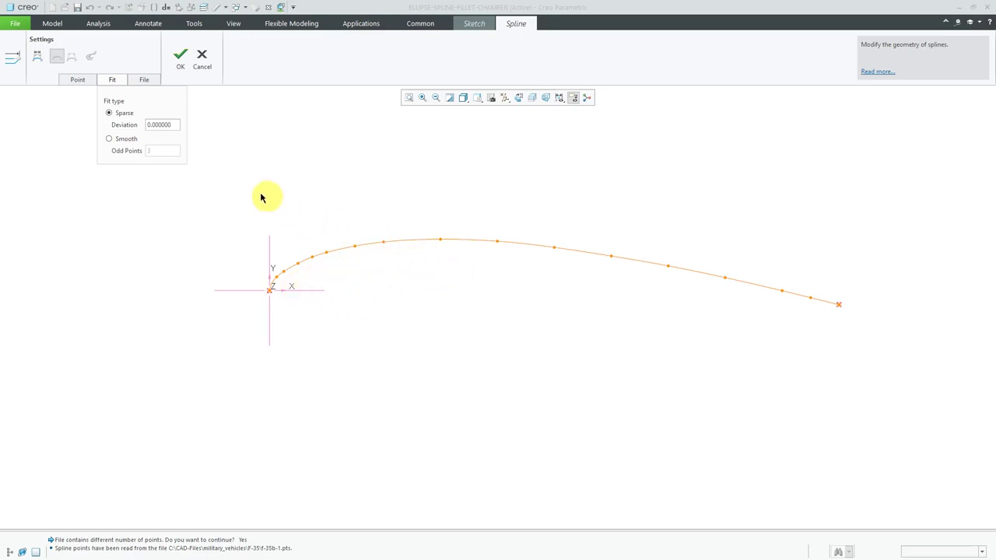
double_click(165, 124)
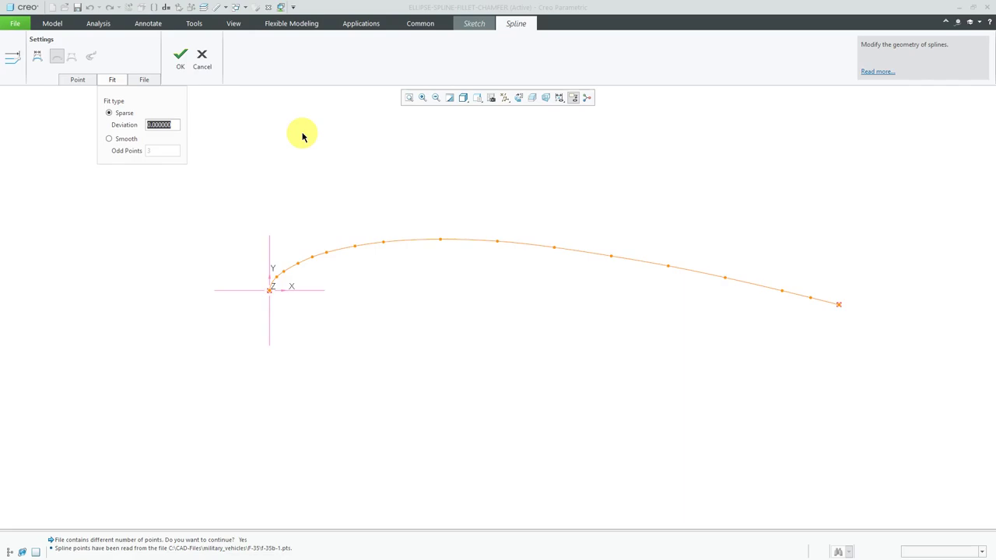
text(.005)
click(303, 136)
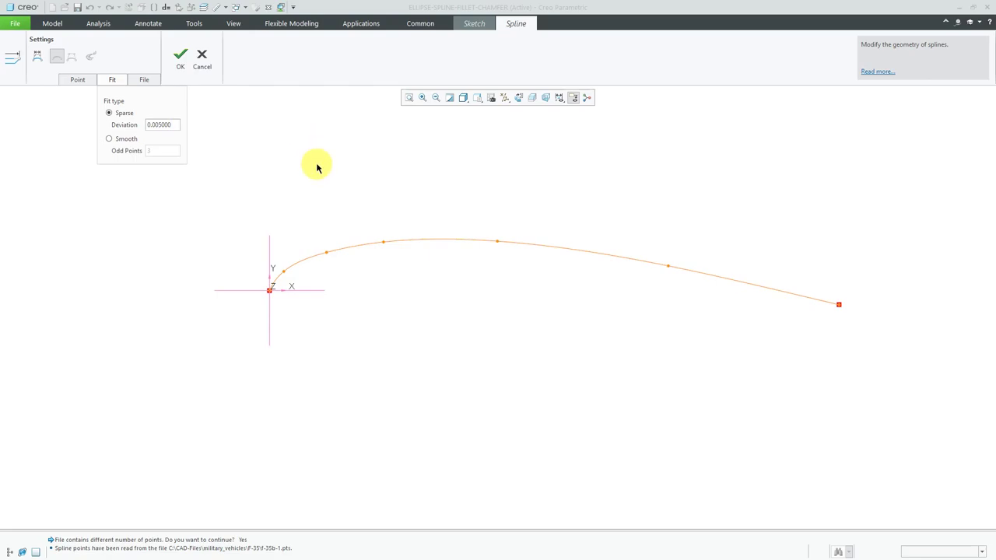
click(145, 81)
Reload the spline points from F-35B-1.pts, accepting the different point count.
click(150, 108)
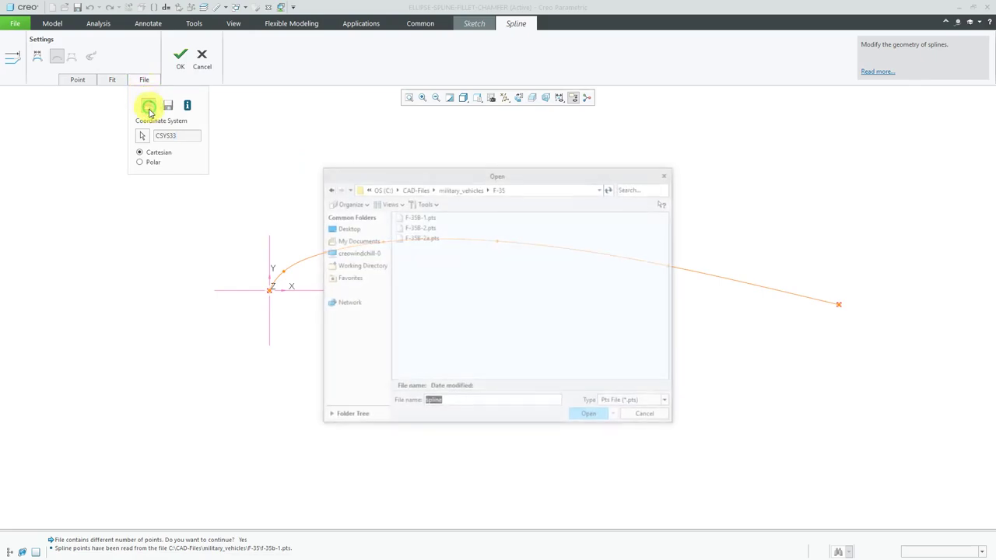
double_click(427, 217)
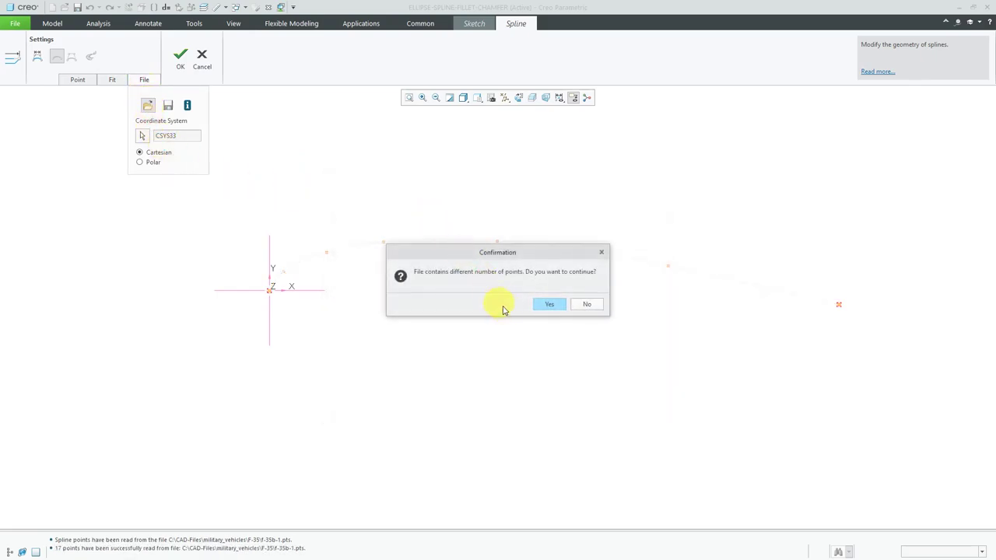
click(547, 304)
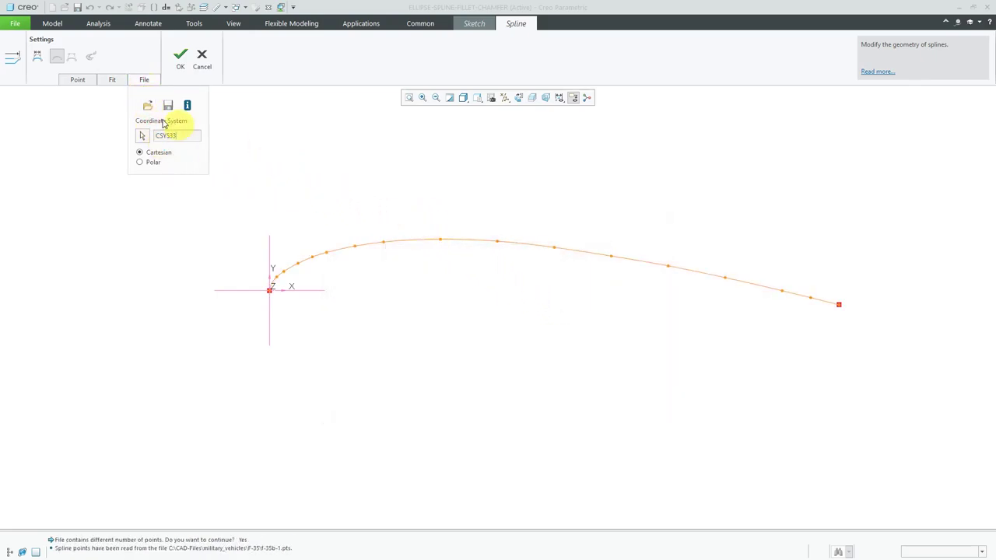
Switch the spline fit to Smooth, averaging over 5 odd points.
click(113, 80)
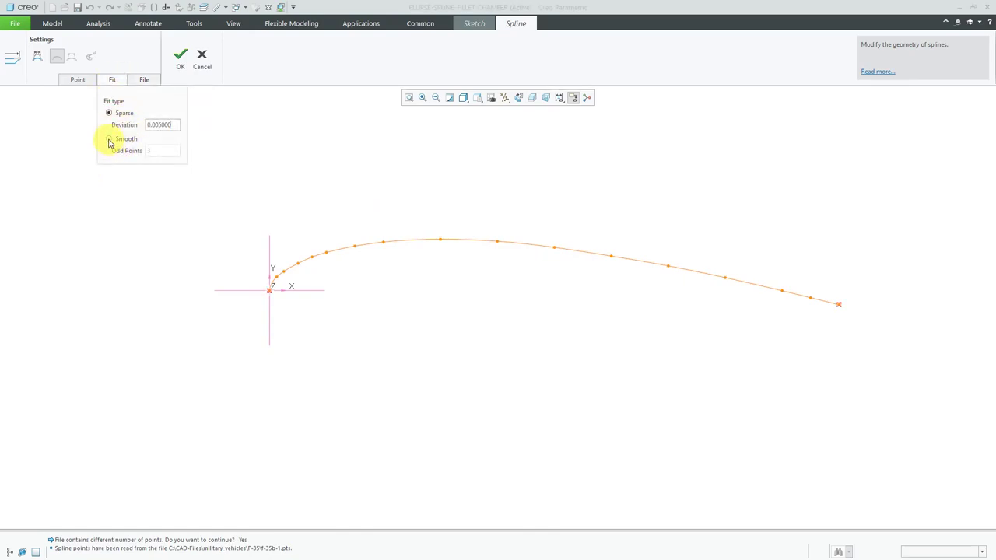
click(108, 140)
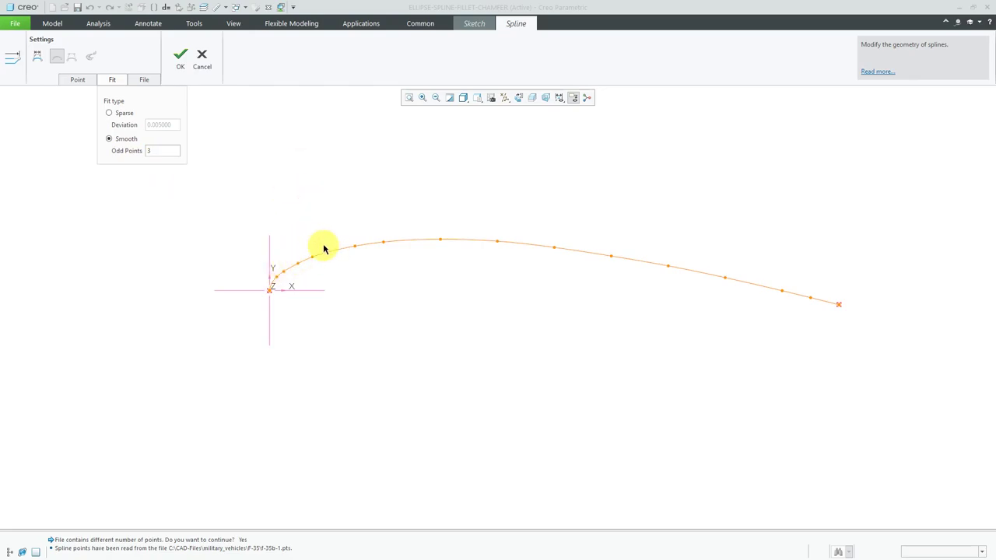
double_click(153, 150)
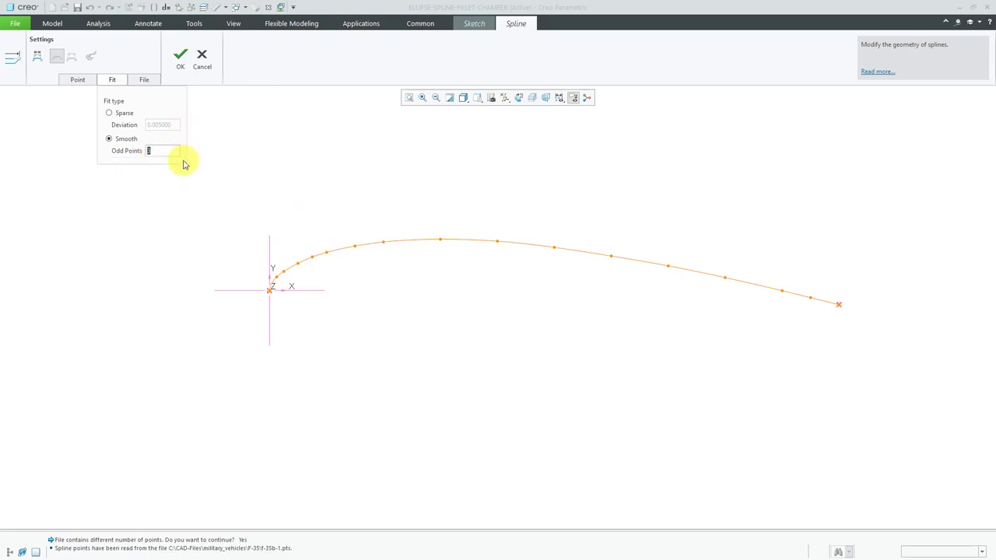
text(5)
key(Return)
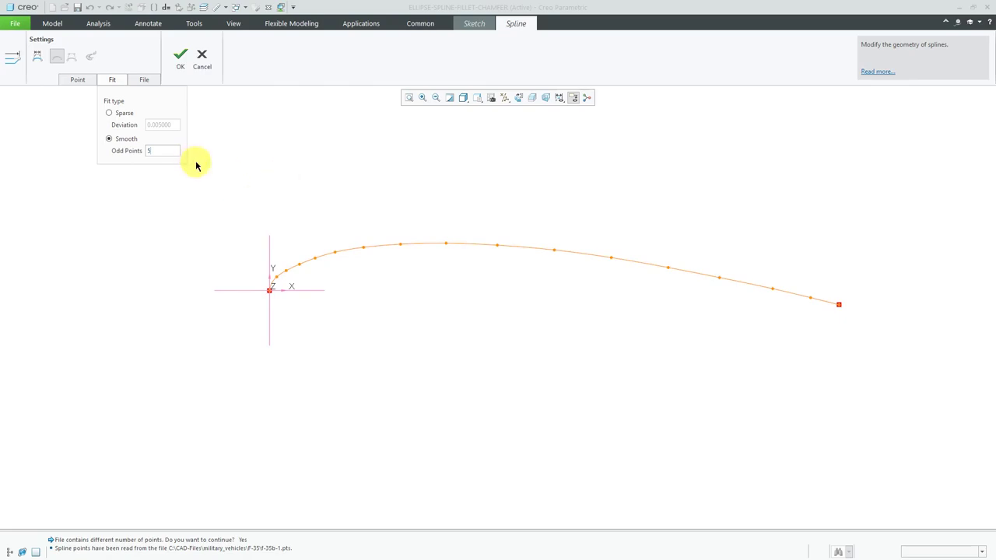
Apply the spline edit with OK, keeping the smoothed F-35B-1 curve in the sketch.
click(179, 66)
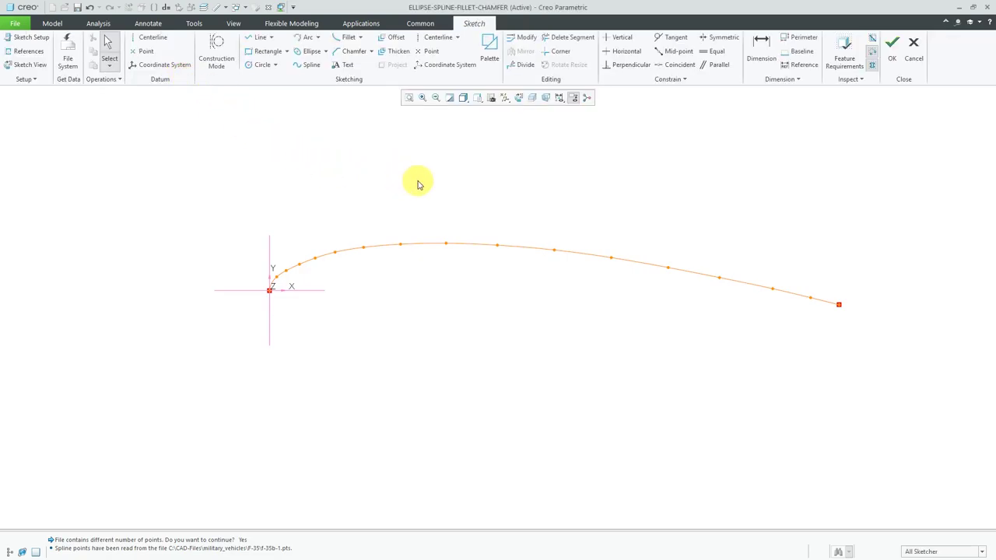